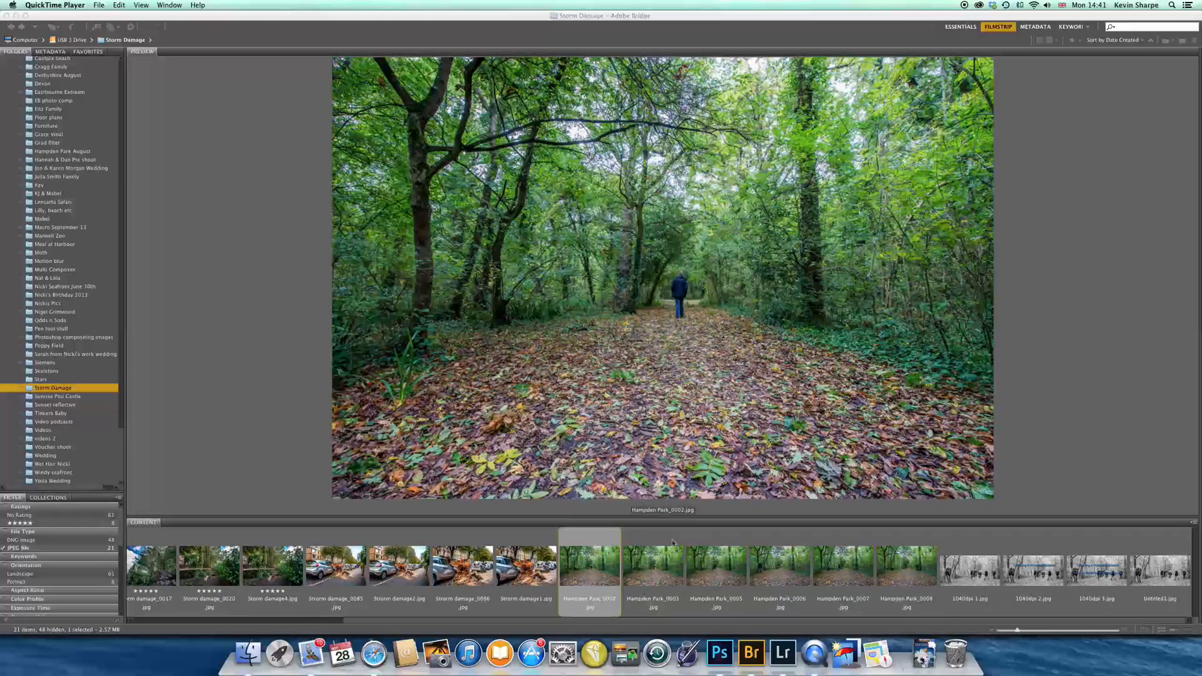
# Preview the Hampden Park photos from 0002 to 0008 one by one in the Storm Damage folder
pyautogui.click(653, 571)
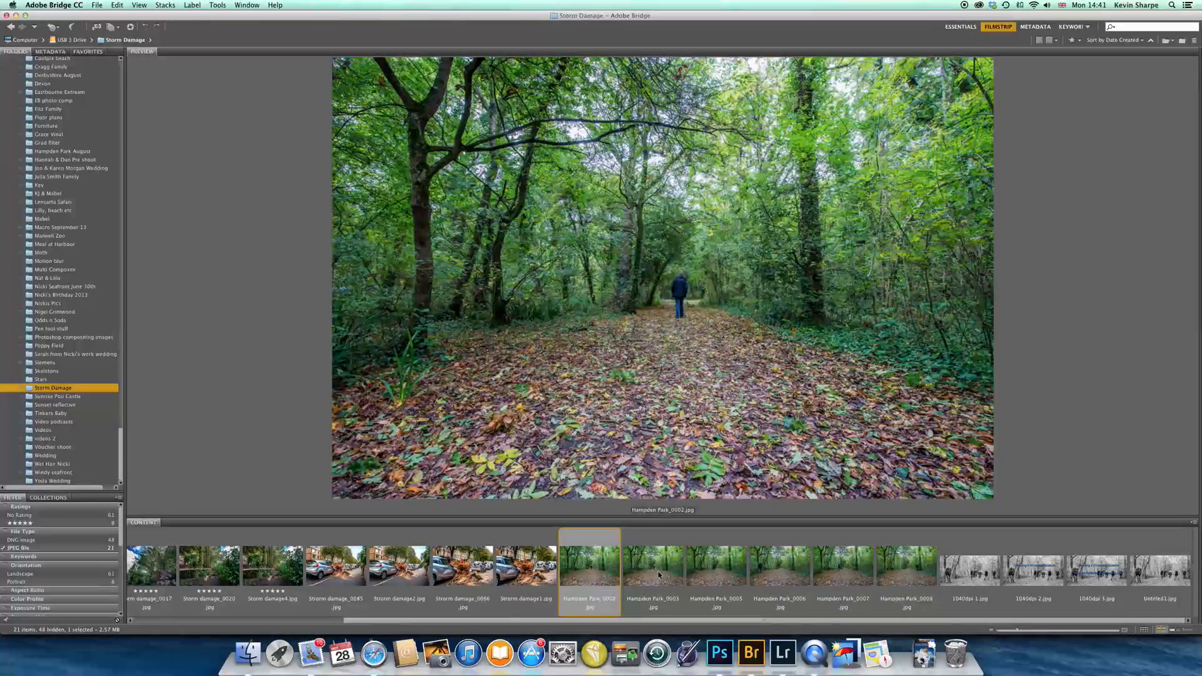
pyautogui.click(655, 573)
pyautogui.click(721, 571)
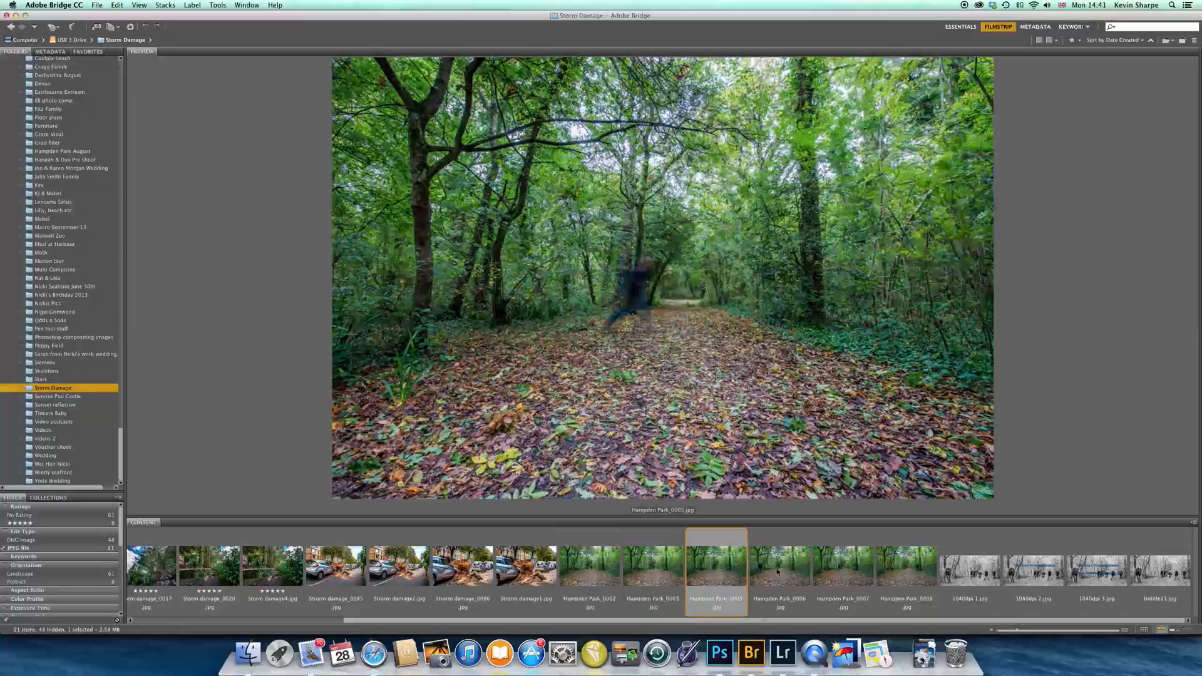
pyautogui.click(779, 573)
pyautogui.click(846, 573)
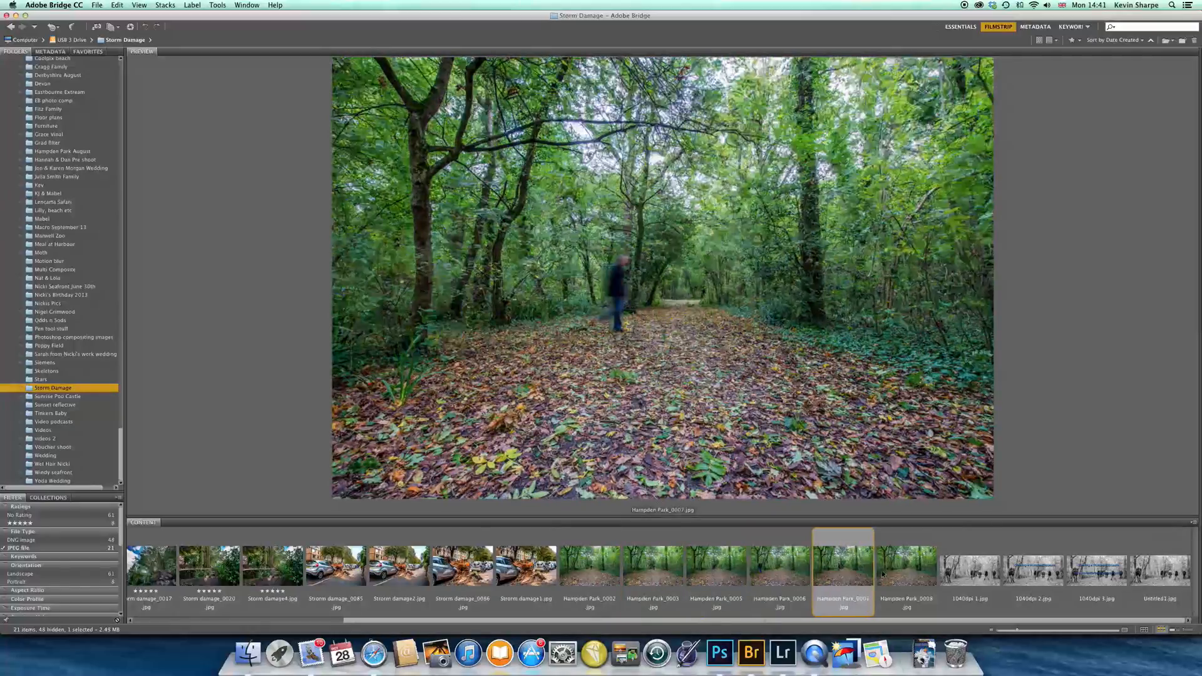
pyautogui.click(911, 571)
pyautogui.click(845, 574)
pyautogui.click(588, 574)
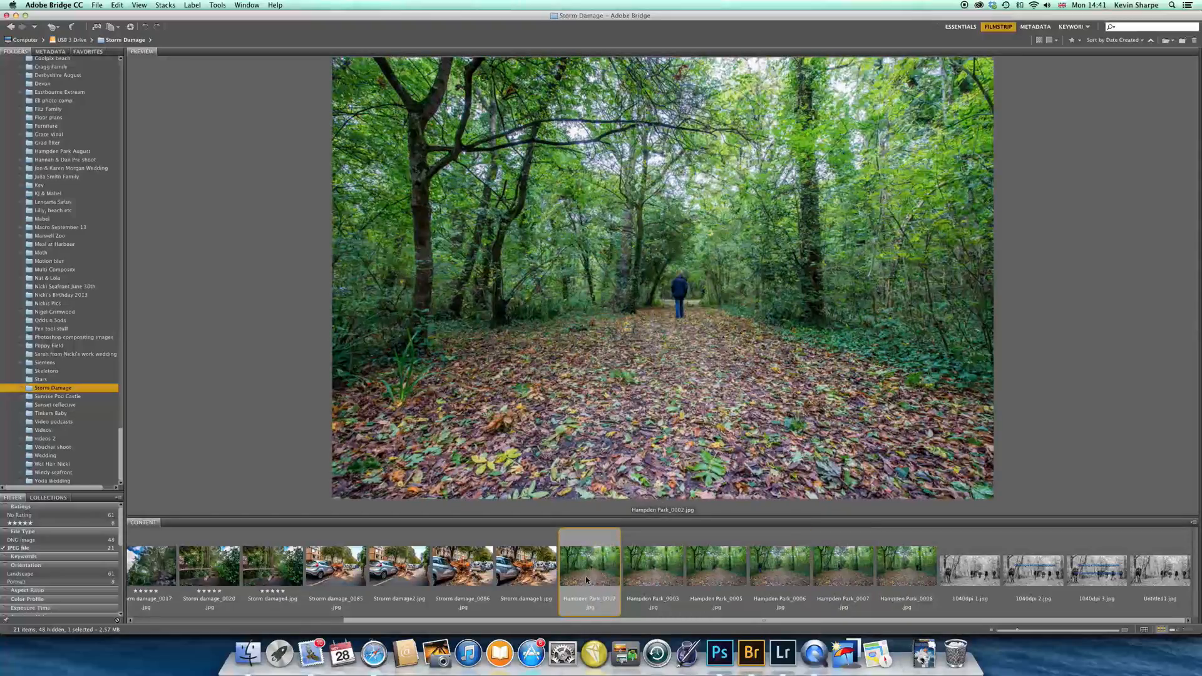
# Switch to Photoshop, start Load Files into Stack and browse to the Storm Damage folder for source files
pyautogui.click(721, 657)
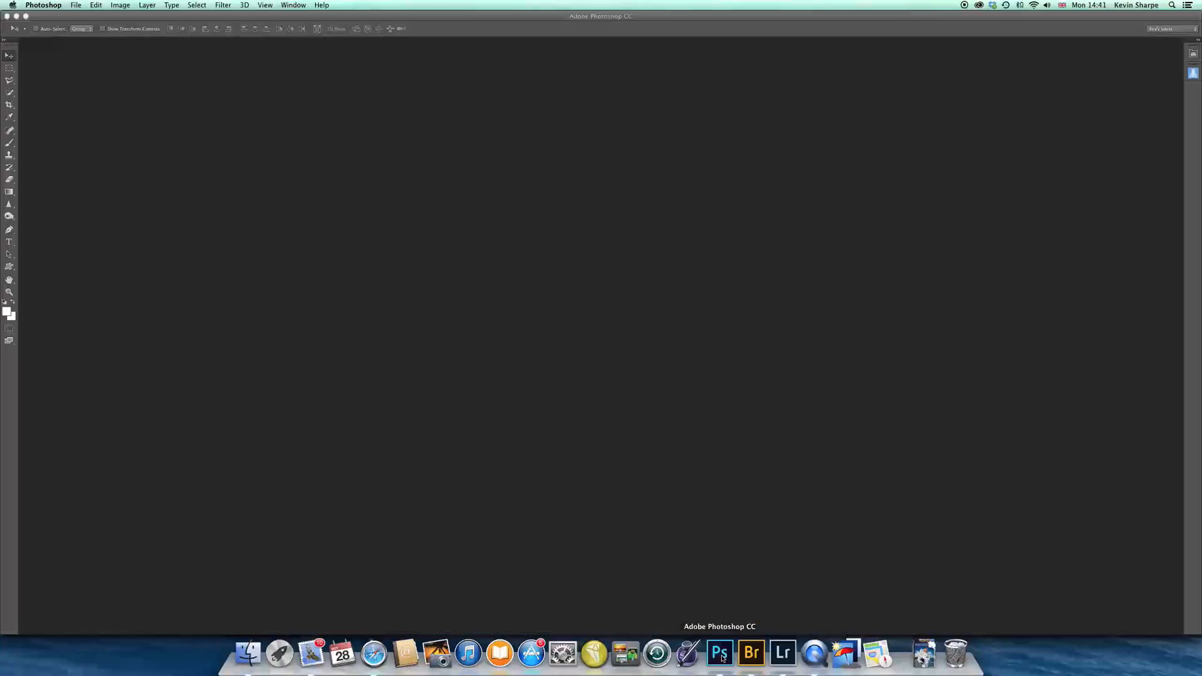
pyautogui.click(74, 7)
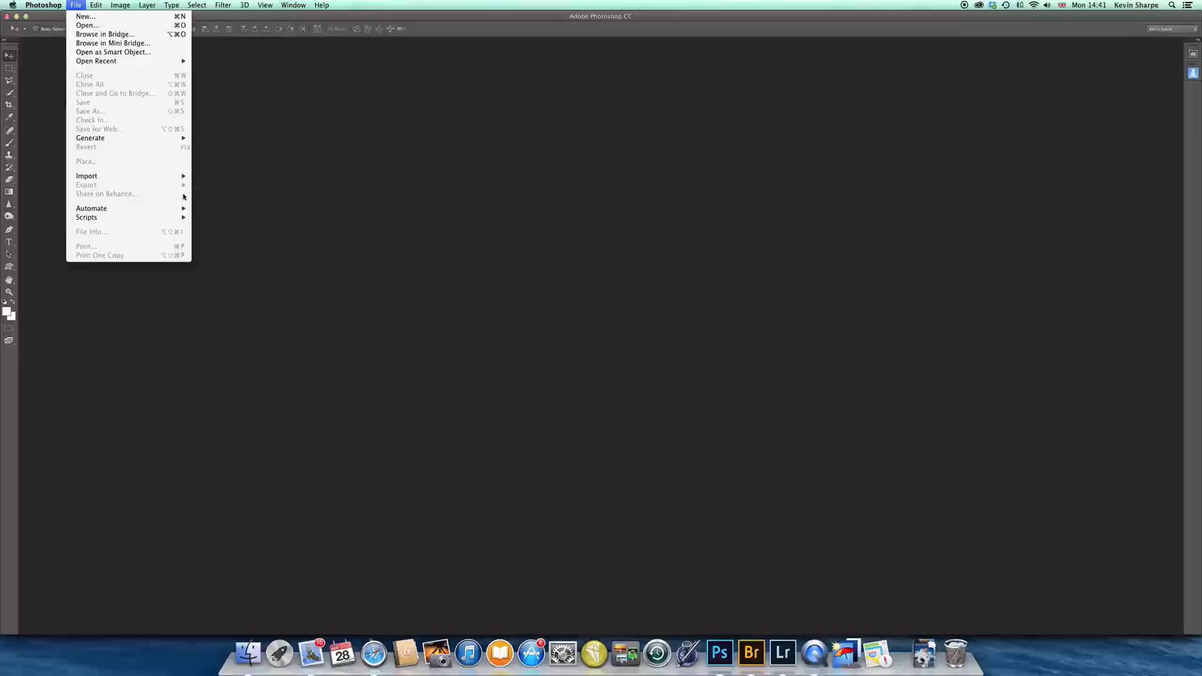
pyautogui.moveTo(164, 218)
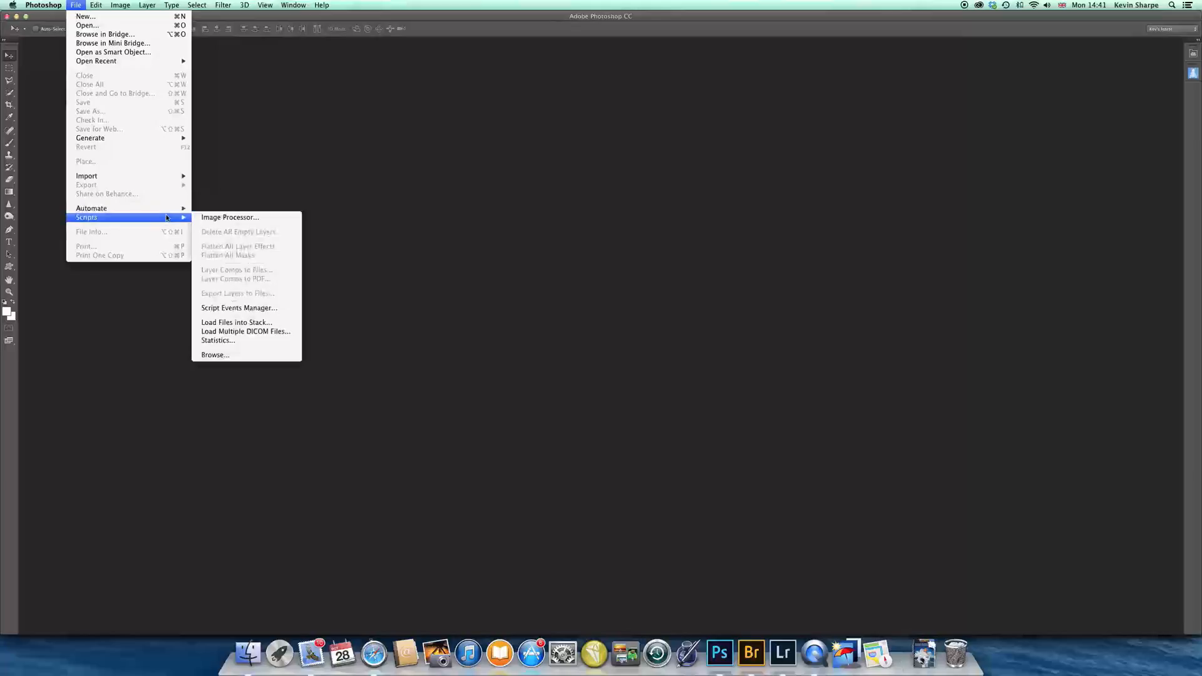
pyautogui.click(246, 323)
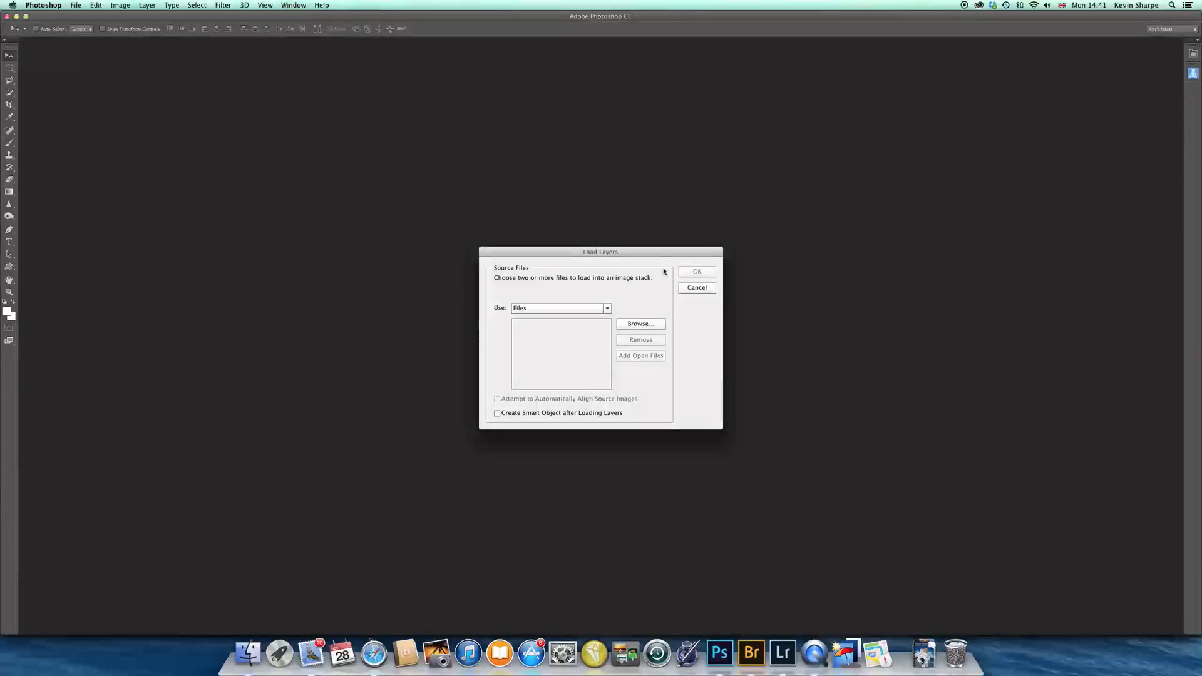
pyautogui.click(648, 322)
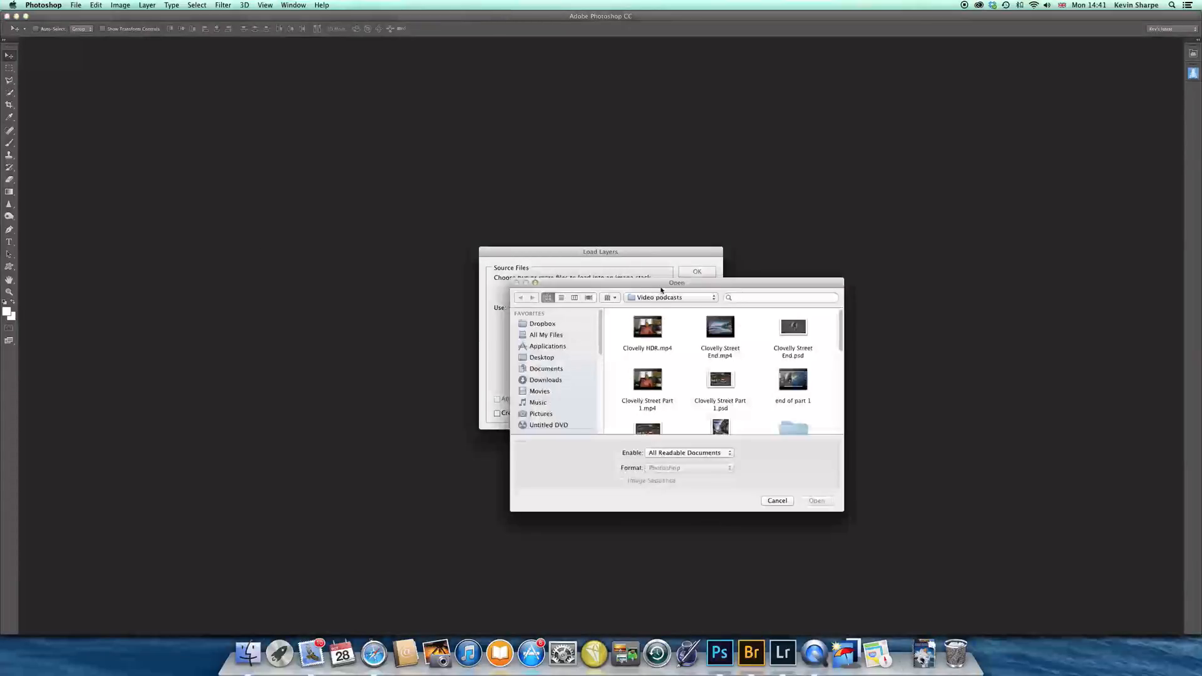
pyautogui.click(714, 298)
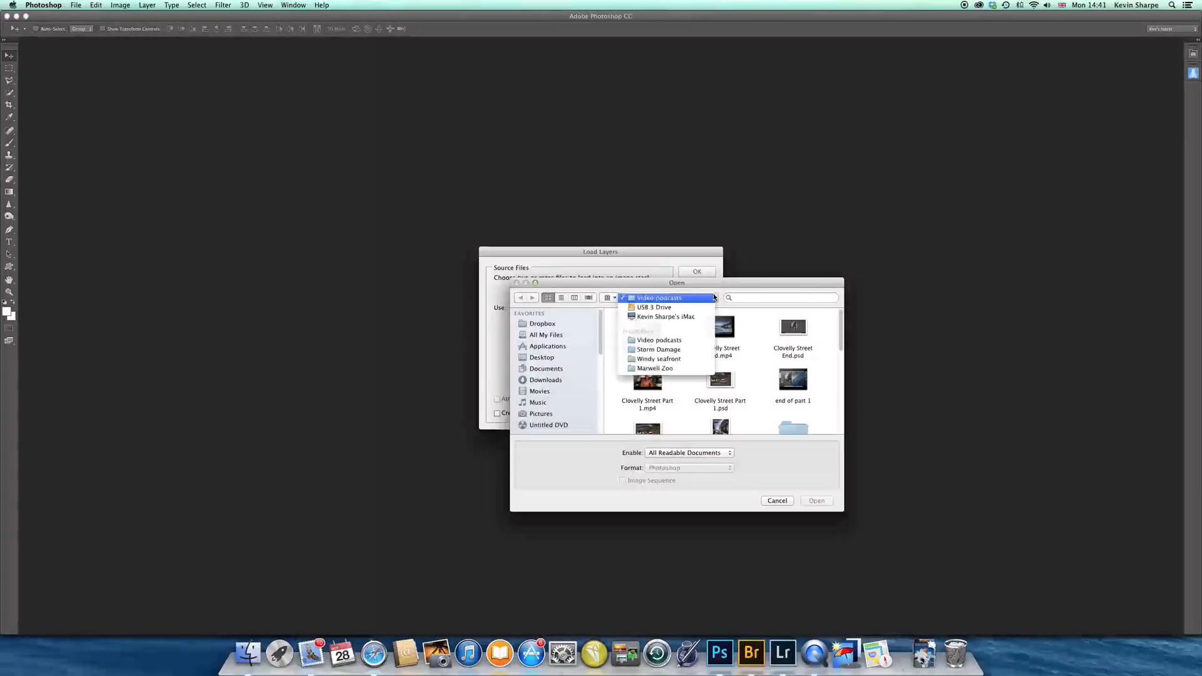
pyautogui.click(684, 352)
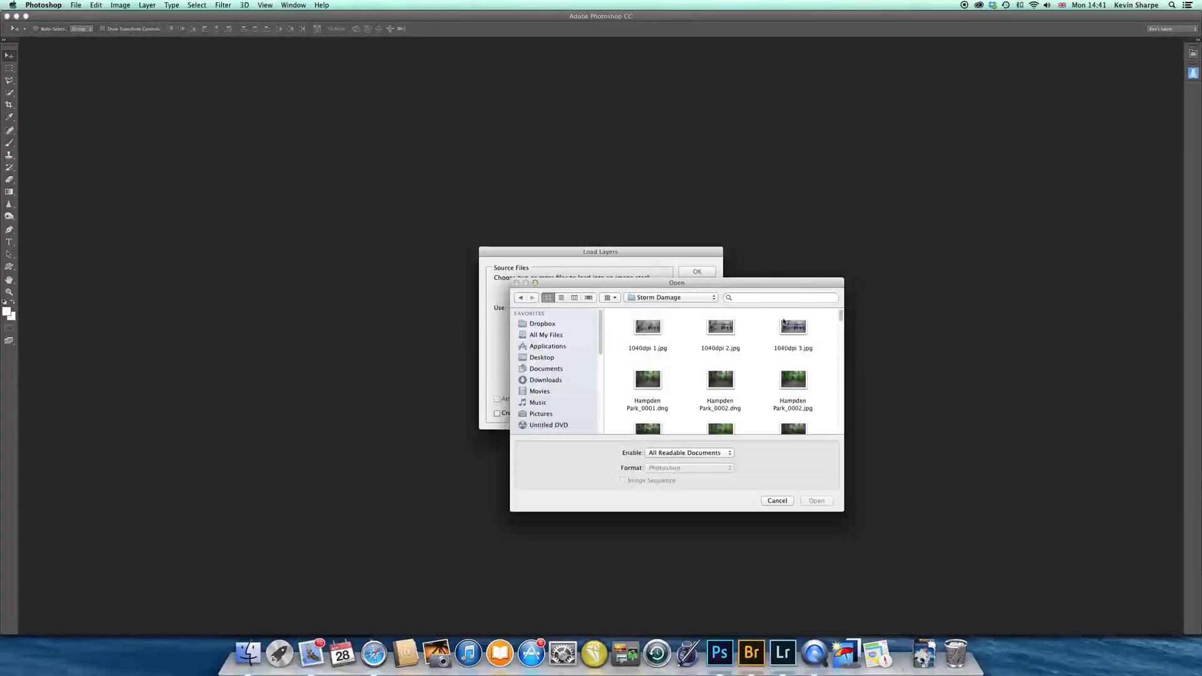
# Load the JPG files Hampden Park_0002, 0003, 0005, 0006, 0007 and 0008 as layers of one document
pyautogui.moveTo(839, 313); pyautogui.dragTo(844, 321)
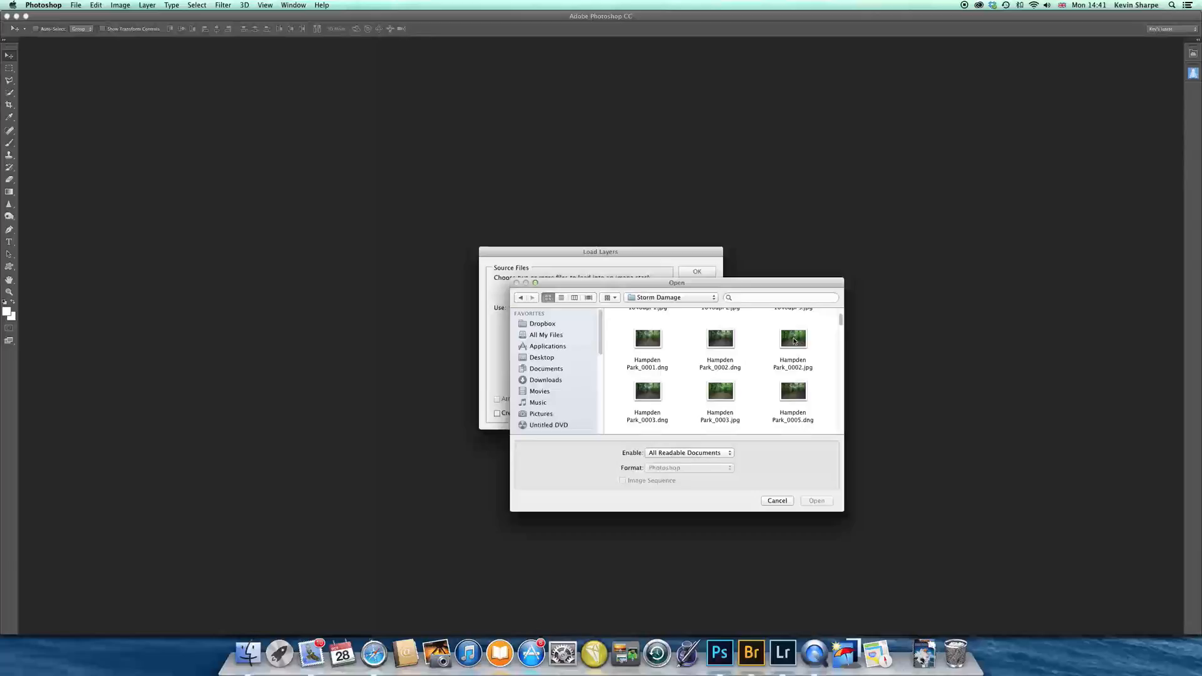
pyautogui.click(794, 341)
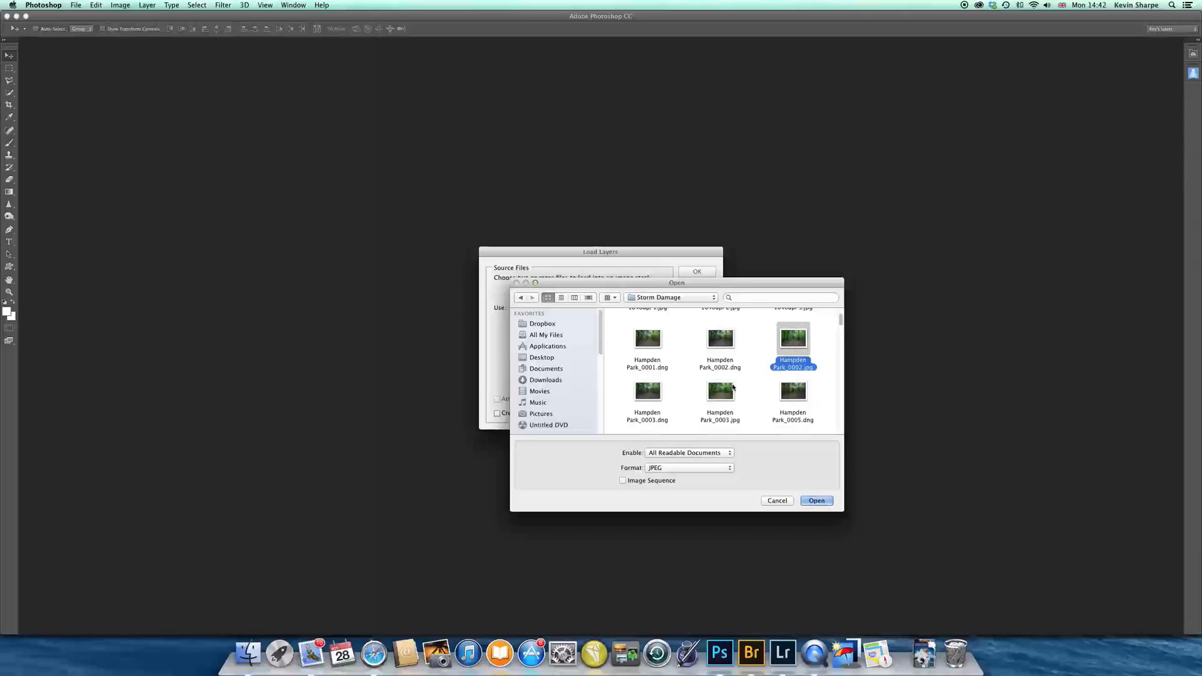
pyautogui.keyDown('super'); pyautogui.click(719, 392); pyautogui.keyUp('super')
pyautogui.moveTo(842, 319); pyautogui.dragTo(844, 332)
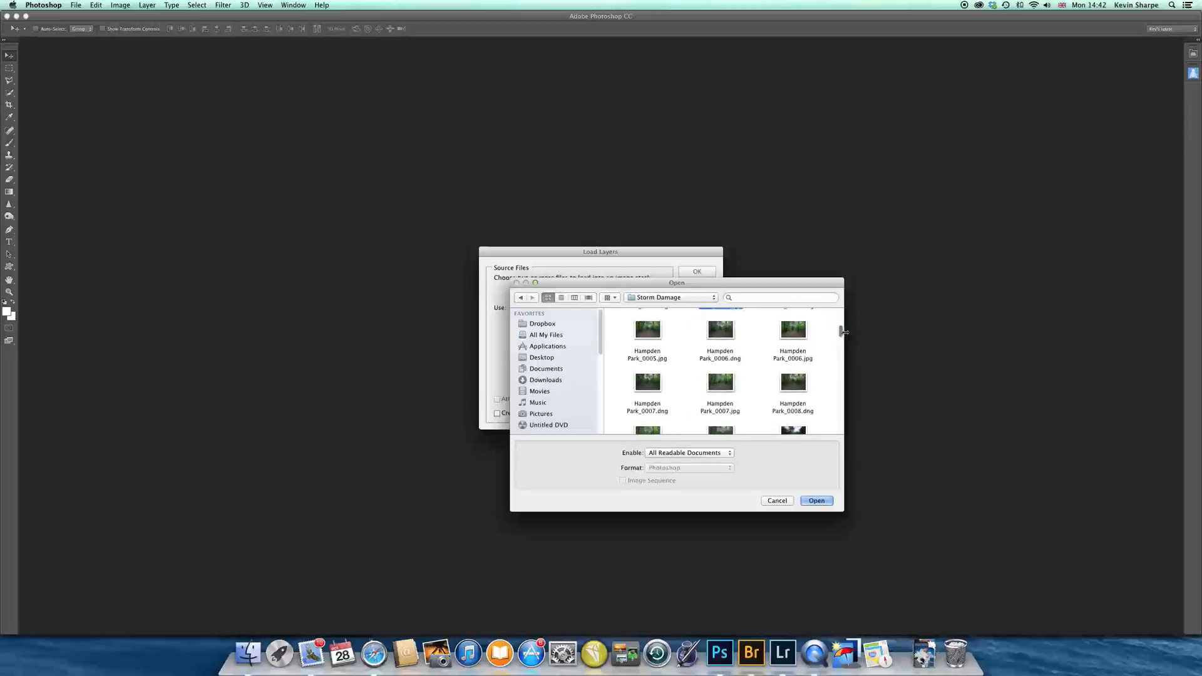
pyautogui.keyDown('super'); pyautogui.click(647, 332); pyautogui.keyUp('super')
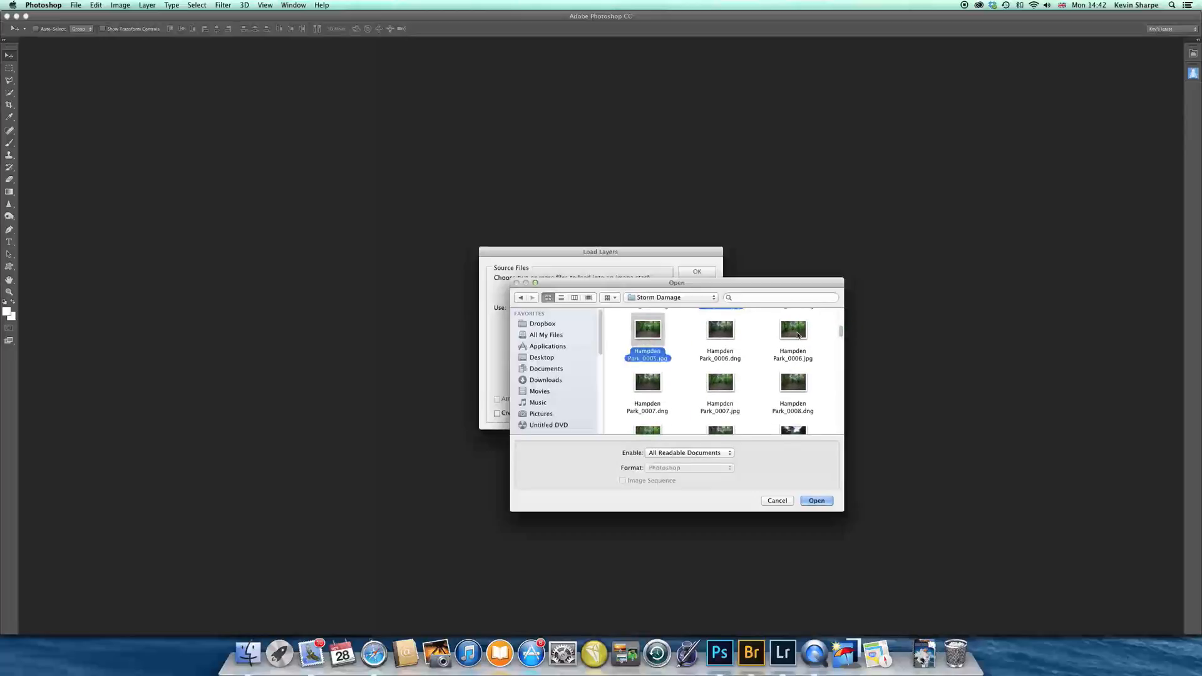
pyautogui.keyDown('super'); pyautogui.click(793, 332); pyautogui.keyUp('super')
pyautogui.keyDown('super'); pyautogui.click(724, 388); pyautogui.keyUp('super')
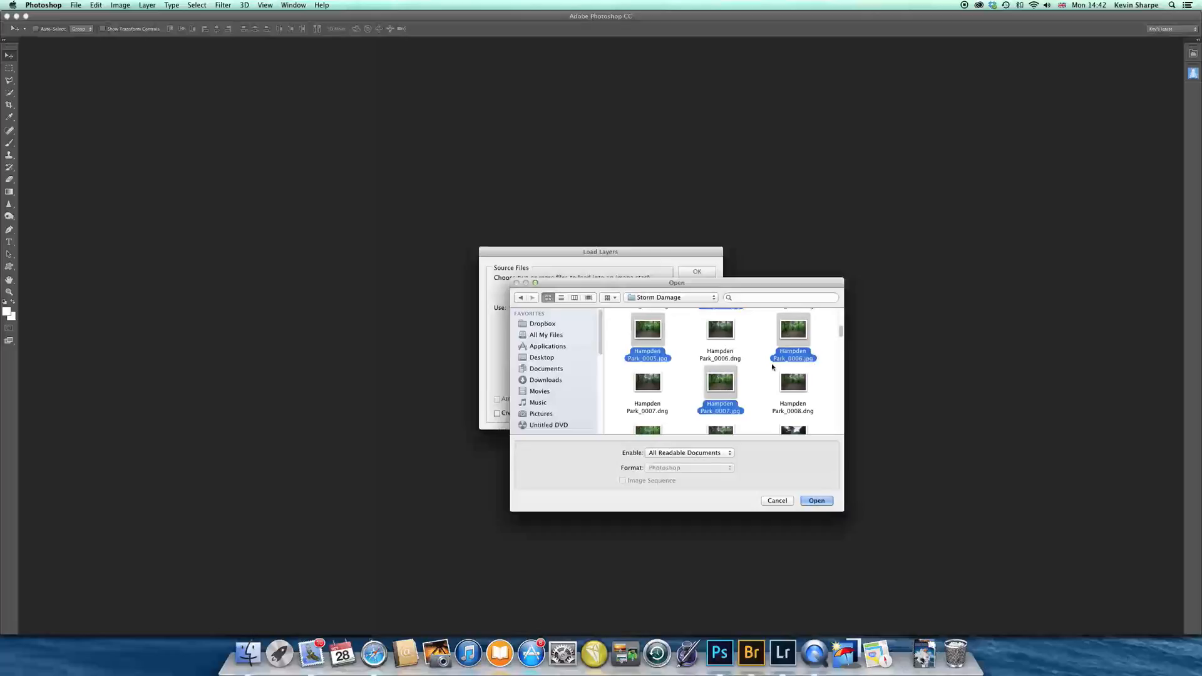
pyautogui.moveTo(840, 327); pyautogui.dragTo(841, 335)
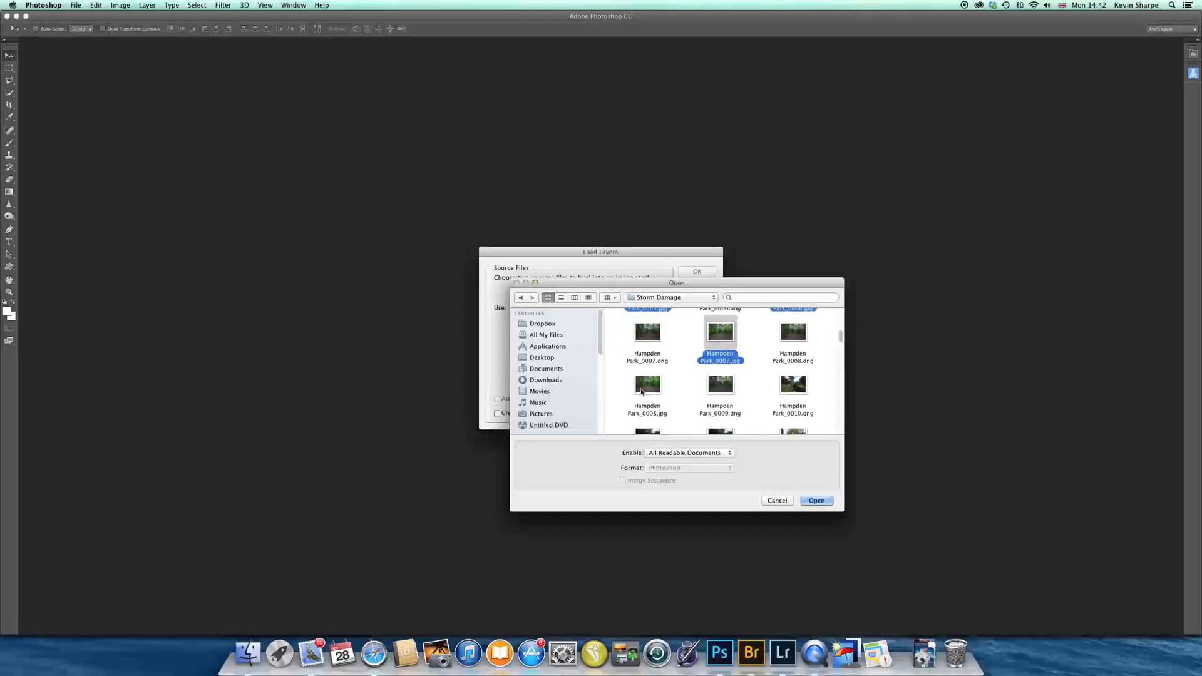
pyautogui.keyDown('super'); pyautogui.click(646, 390); pyautogui.keyUp('super')
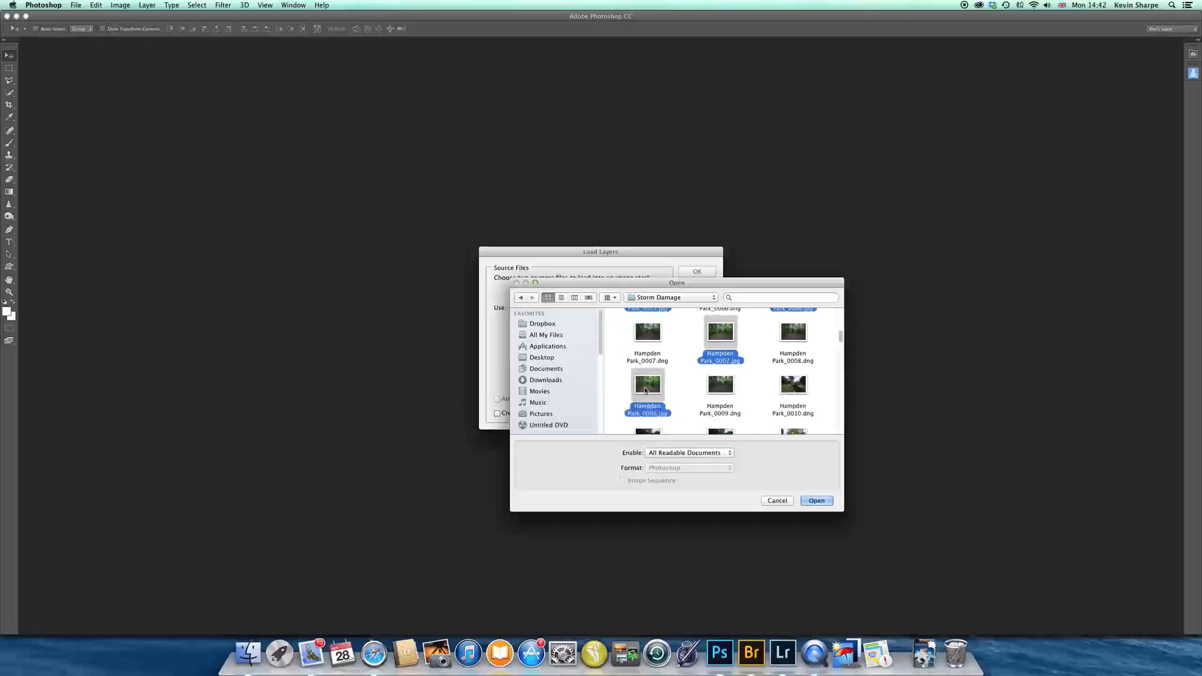
pyautogui.click(818, 500)
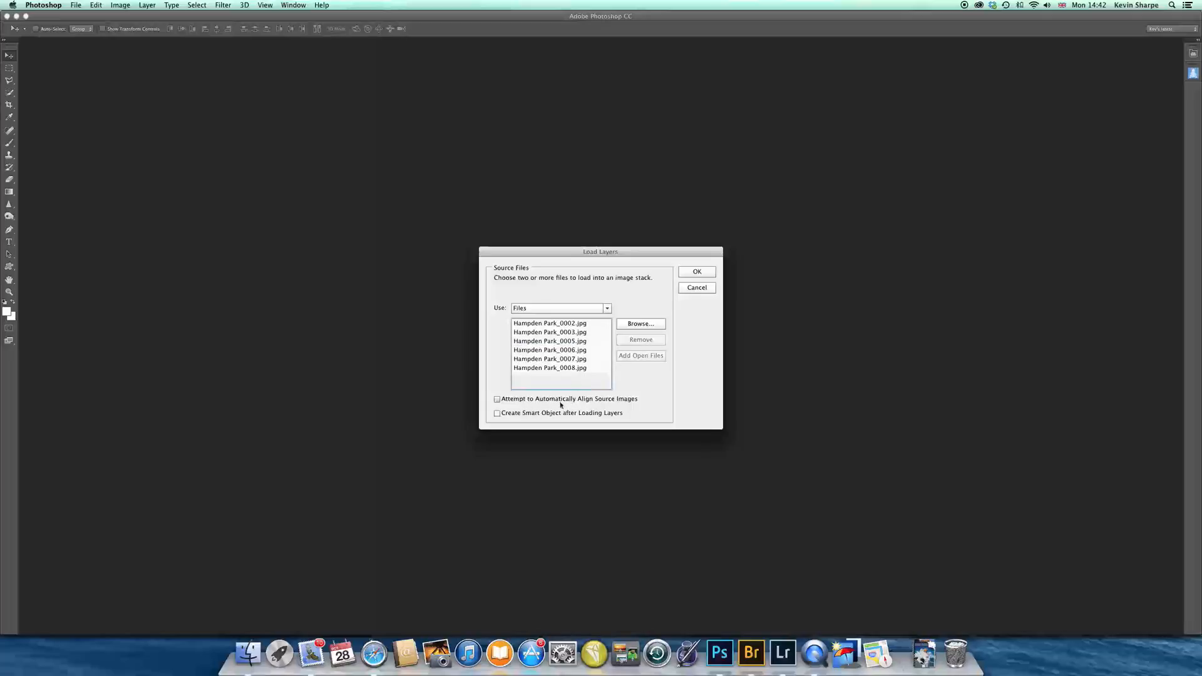
pyautogui.click(698, 272)
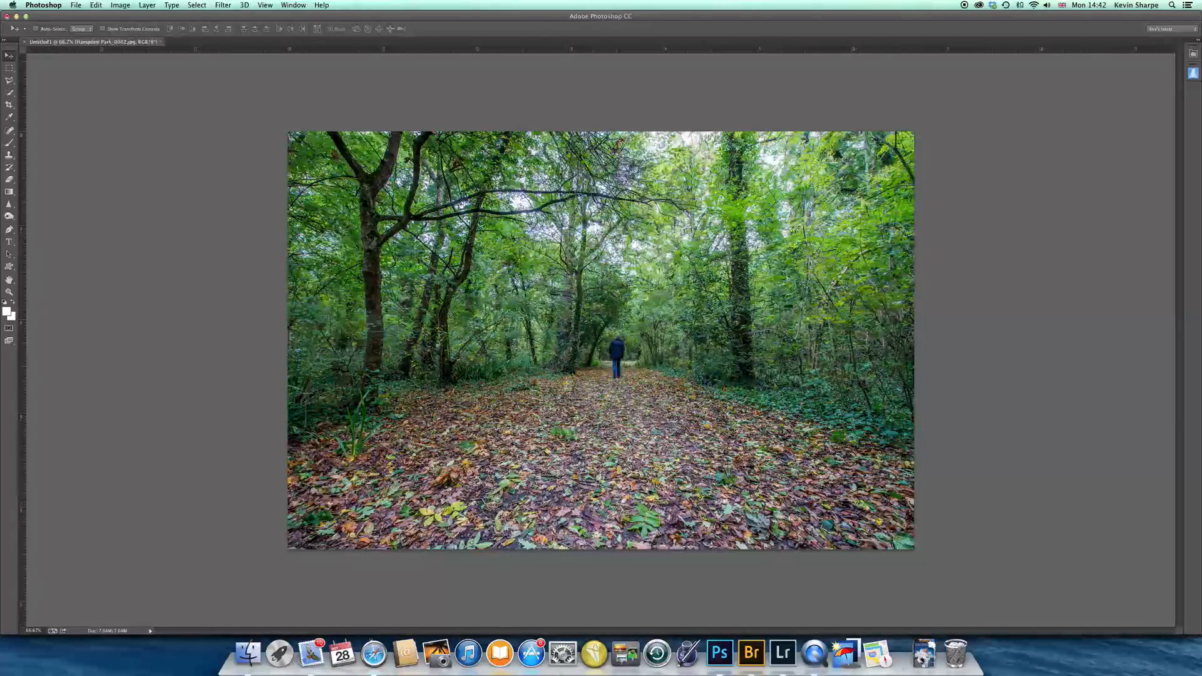
# Display the Layers panel beside the photo and place the Adjustments and Properties panels next to it
pyautogui.press('F7')
pyautogui.moveTo(1091, 257); pyautogui.dragTo(966, 143)
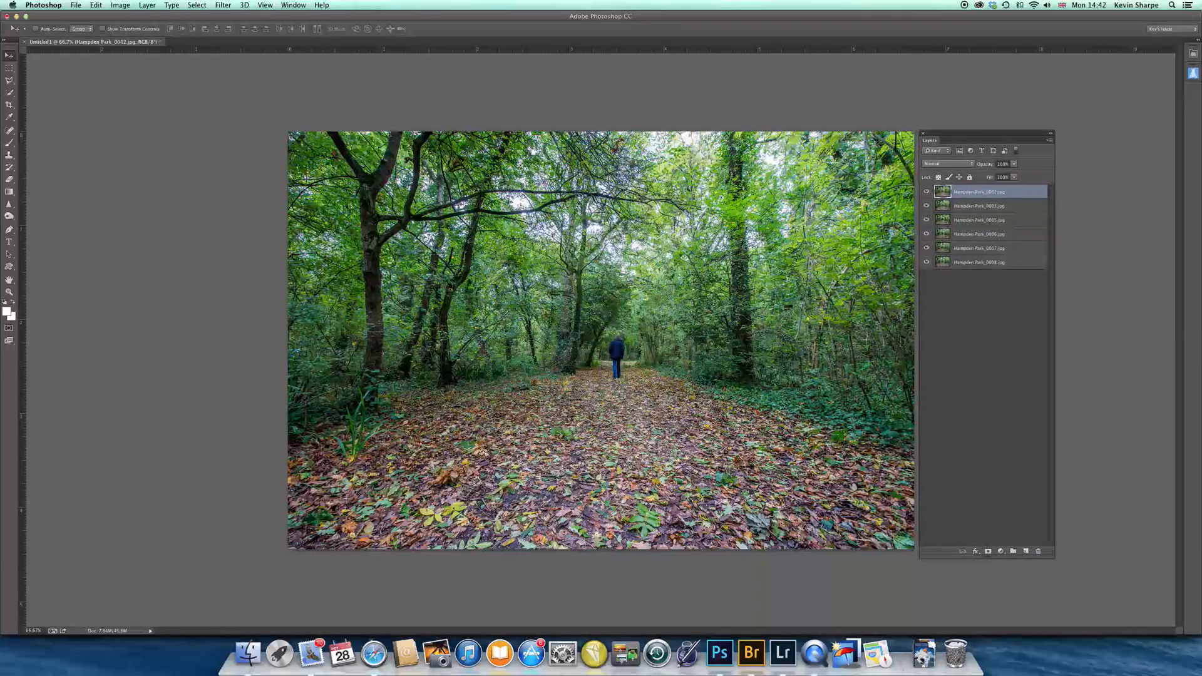
pyautogui.moveTo(1201, 376); pyautogui.dragTo(1125, 136)
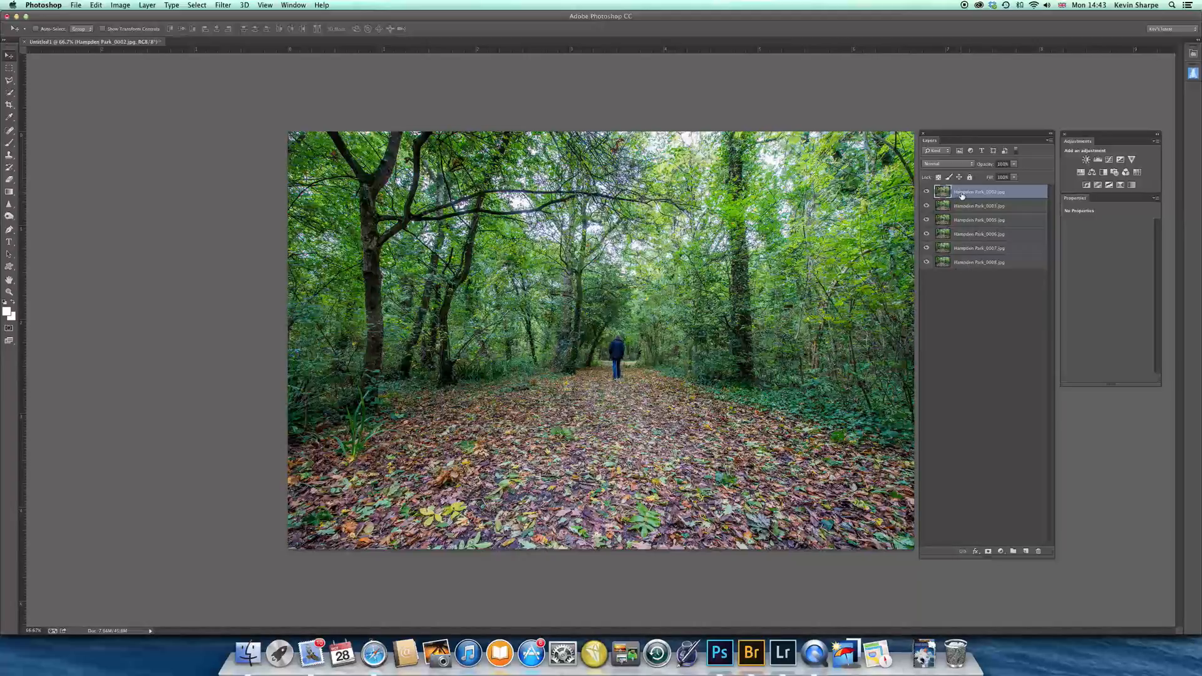
# Try to auto-blend all six layers with the Stack Images method and Seamless Tones and Colors
pyautogui.keyDown('shift'); pyautogui.click(964, 265); pyautogui.keyUp('shift')
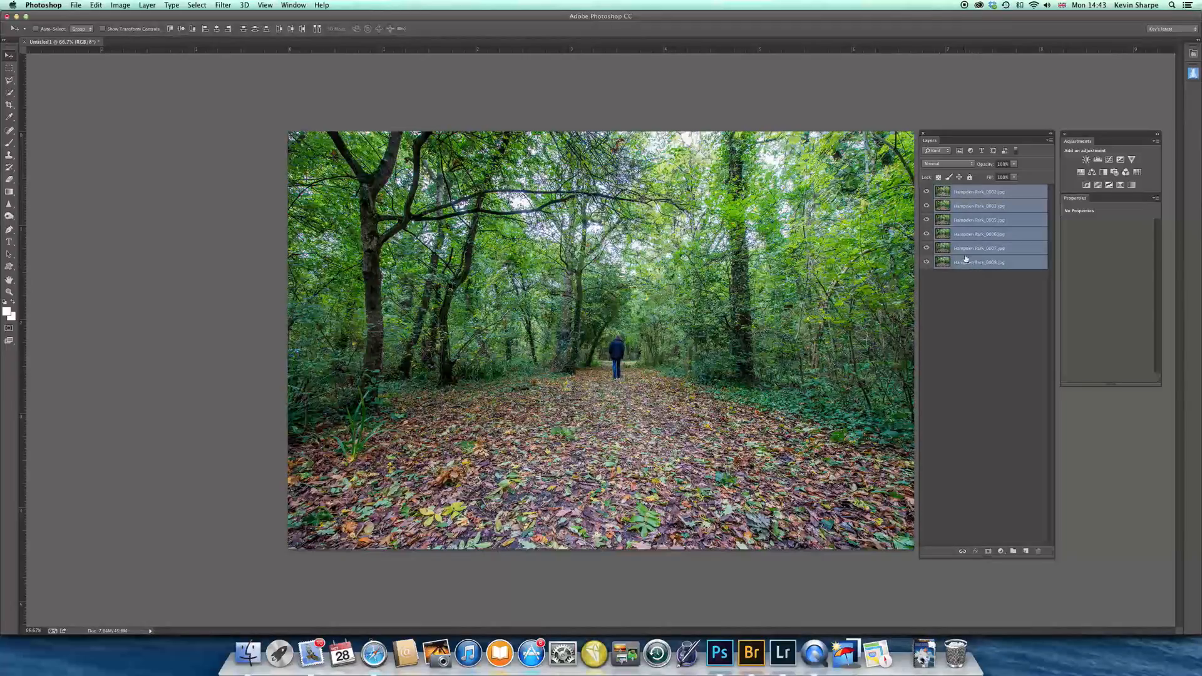
pyautogui.click(95, 7)
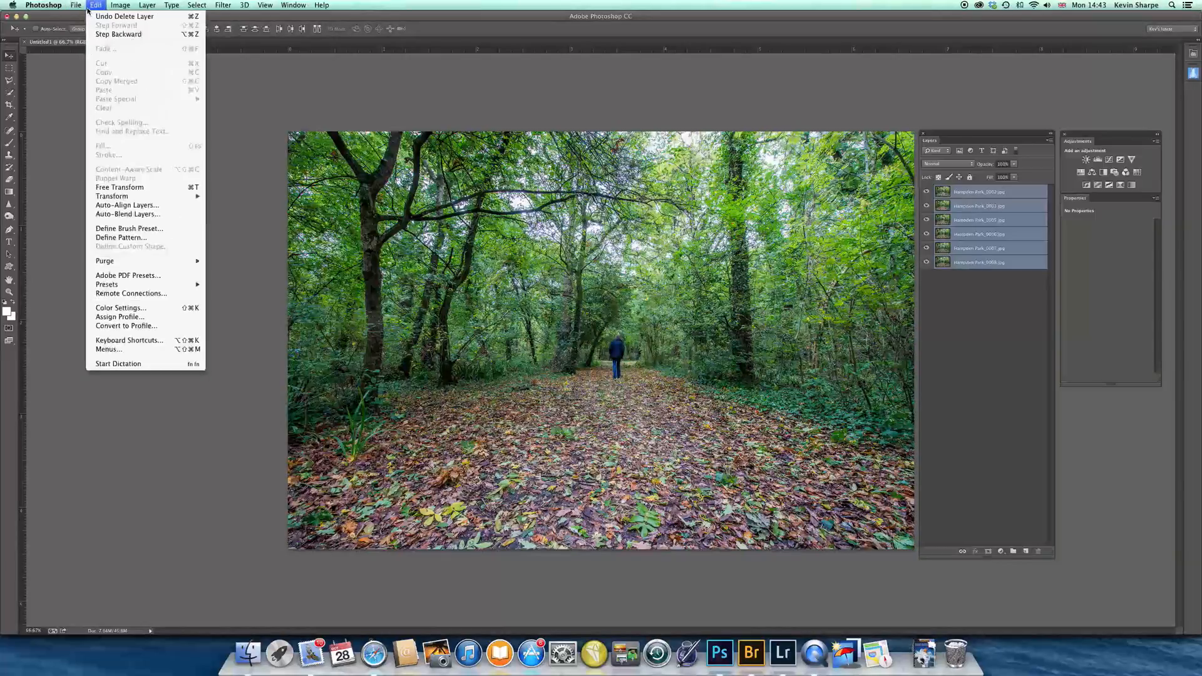
pyautogui.click(161, 215)
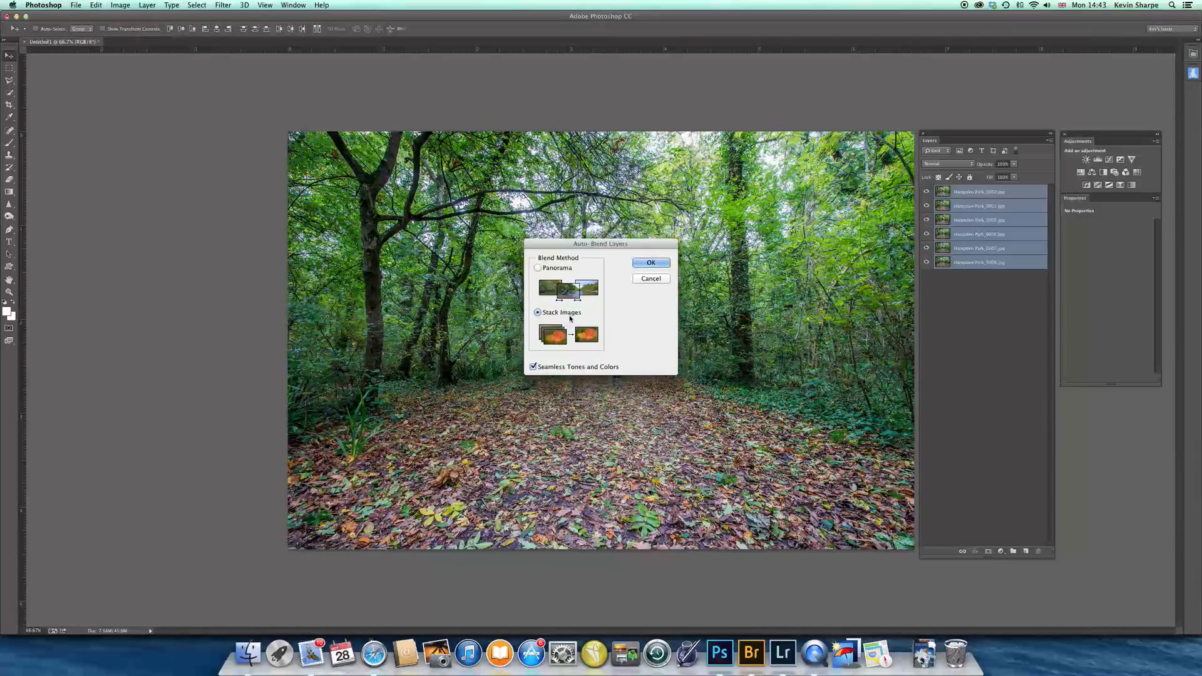
pyautogui.click(654, 264)
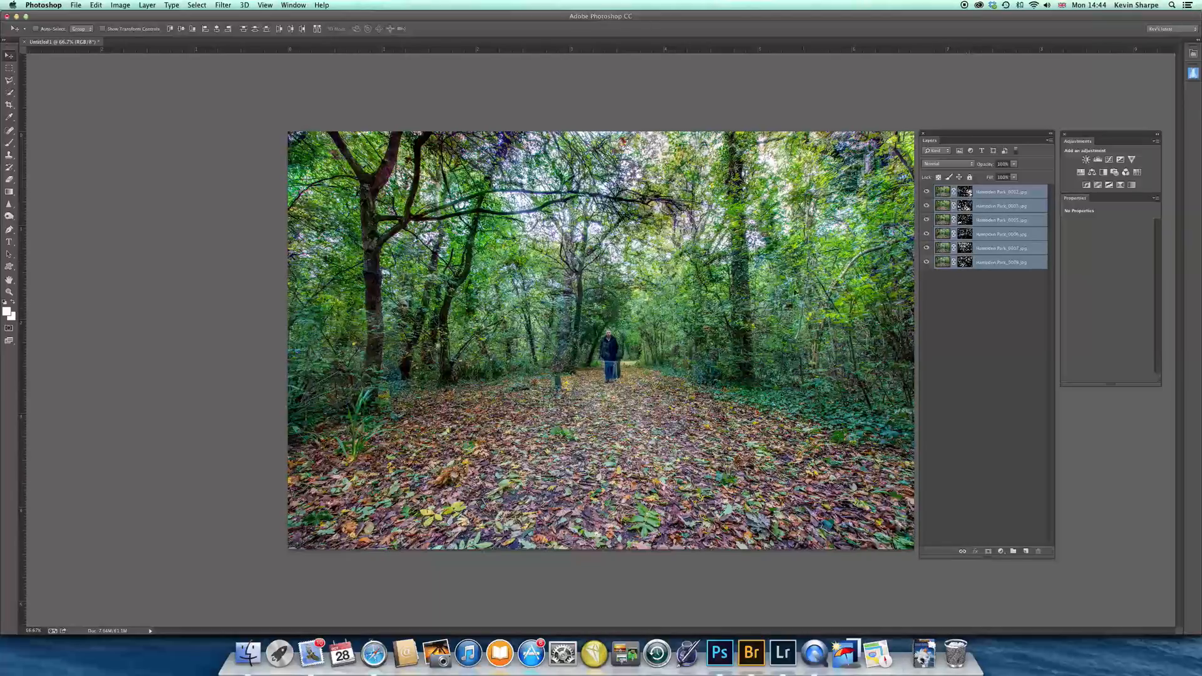
# Inspect the blended figures close up across the woodland path and undo the auto-blend
pyautogui.press('super+equal')
pyautogui.press('super+equal')
pyautogui.press('super+equal')
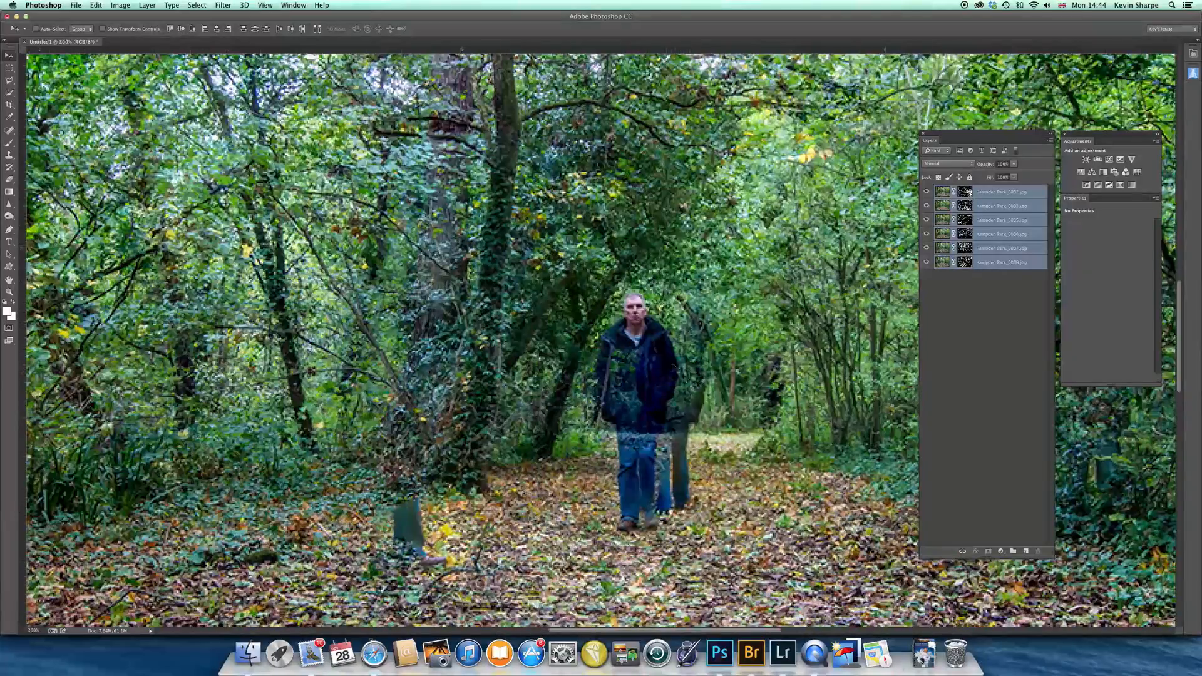
pyautogui.moveTo(561, 362); pyautogui.dragTo(636, 355)
pyautogui.moveTo(463, 331); pyautogui.dragTo(662, 379)
pyautogui.moveTo(545, 392); pyautogui.dragTo(586, 390)
pyautogui.moveTo(731, 330); pyautogui.dragTo(430, 314)
pyautogui.moveTo(701, 223); pyautogui.dragTo(525, 260)
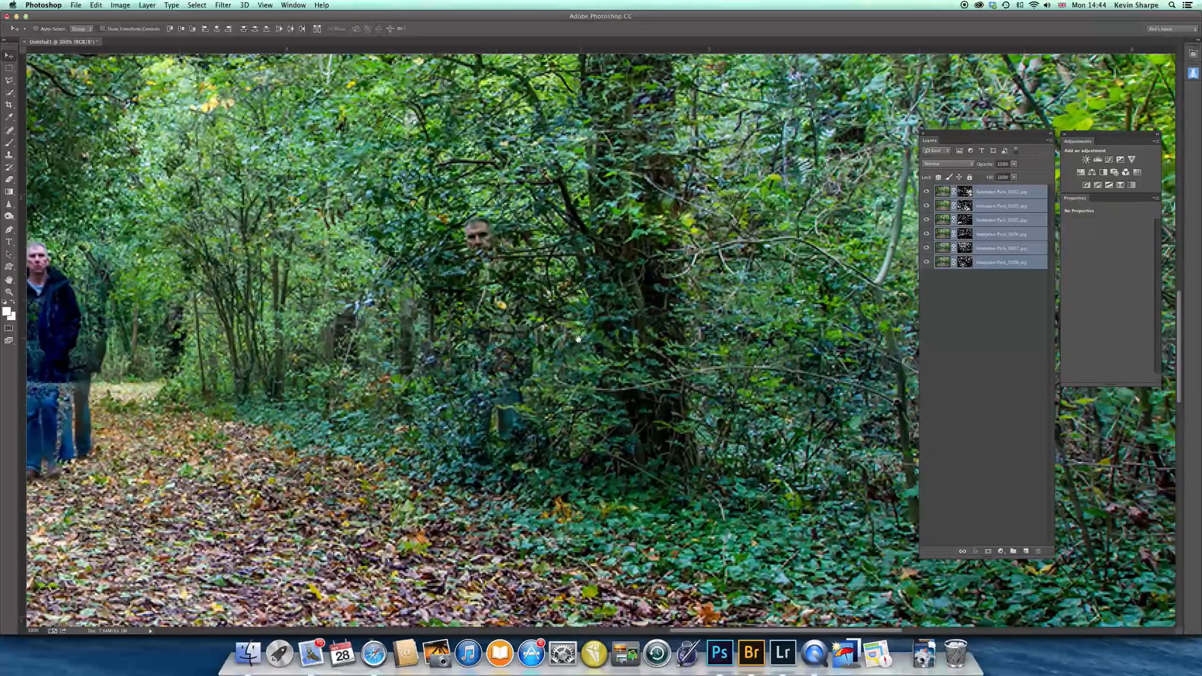
pyautogui.moveTo(561, 347); pyautogui.dragTo(624, 341)
pyautogui.press('super+minus')
pyautogui.press('super+minus')
pyautogui.press('super+minus')
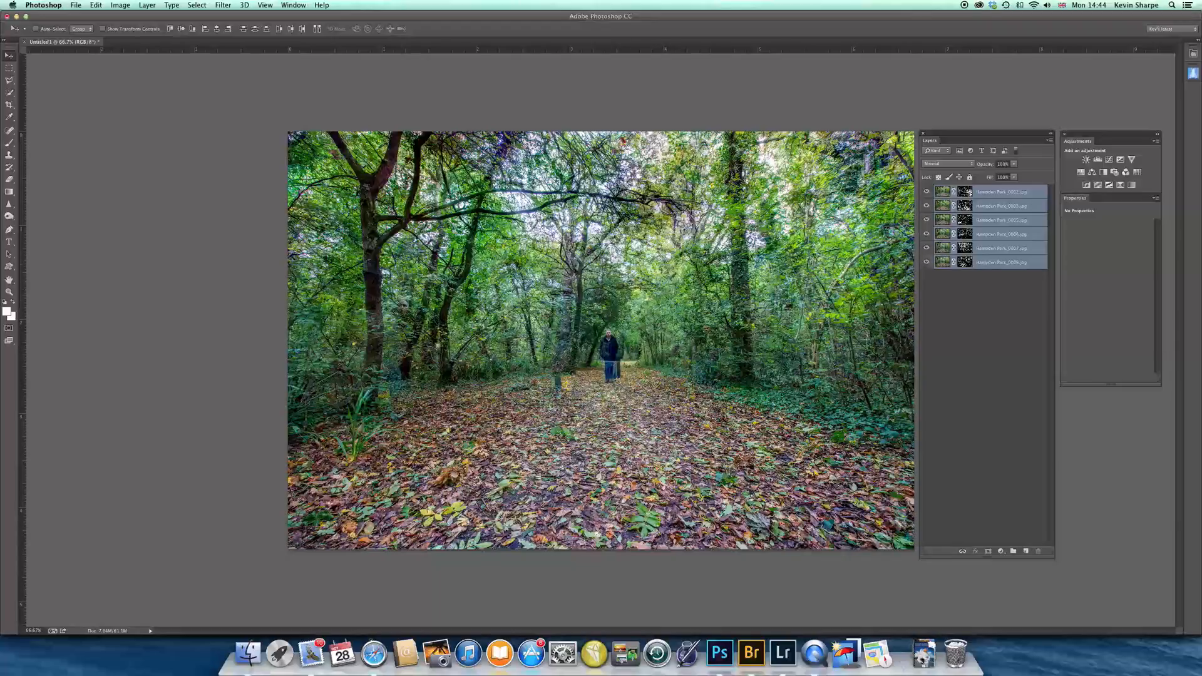
pyautogui.press('super+z')
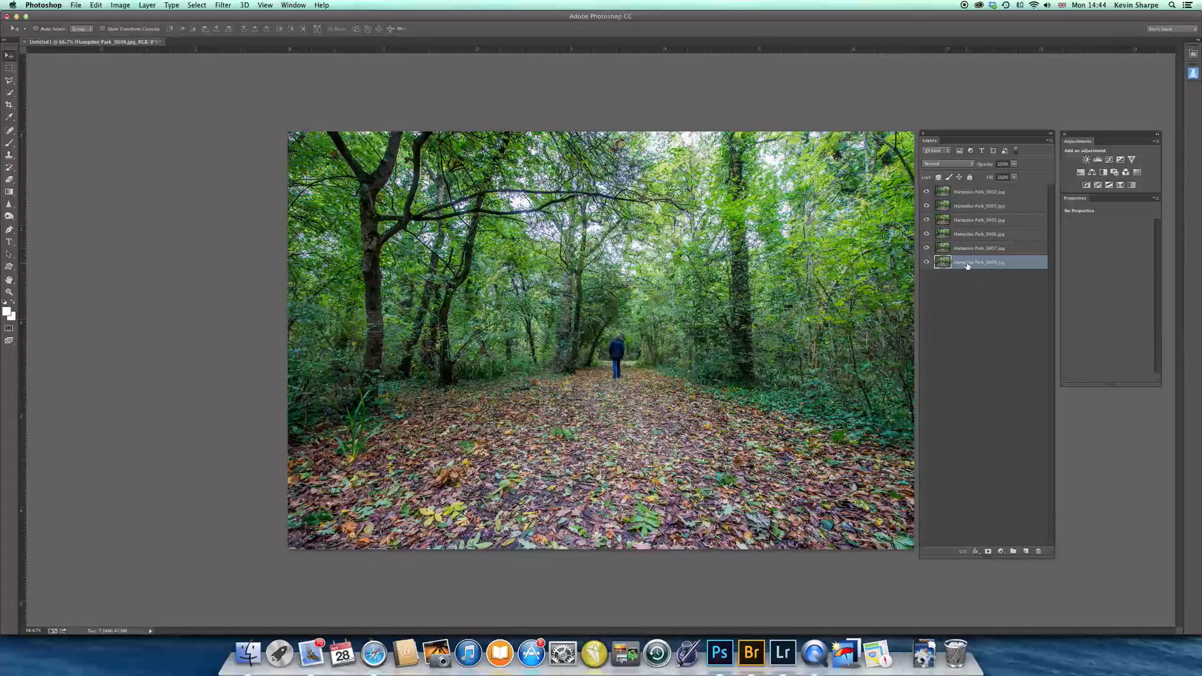
# Add a black layer mask to each of the five layers above Hampden Park_0008.jpg and select the Hampden Park_0007.jpg mask
pyautogui.hotkey('alt', '.')
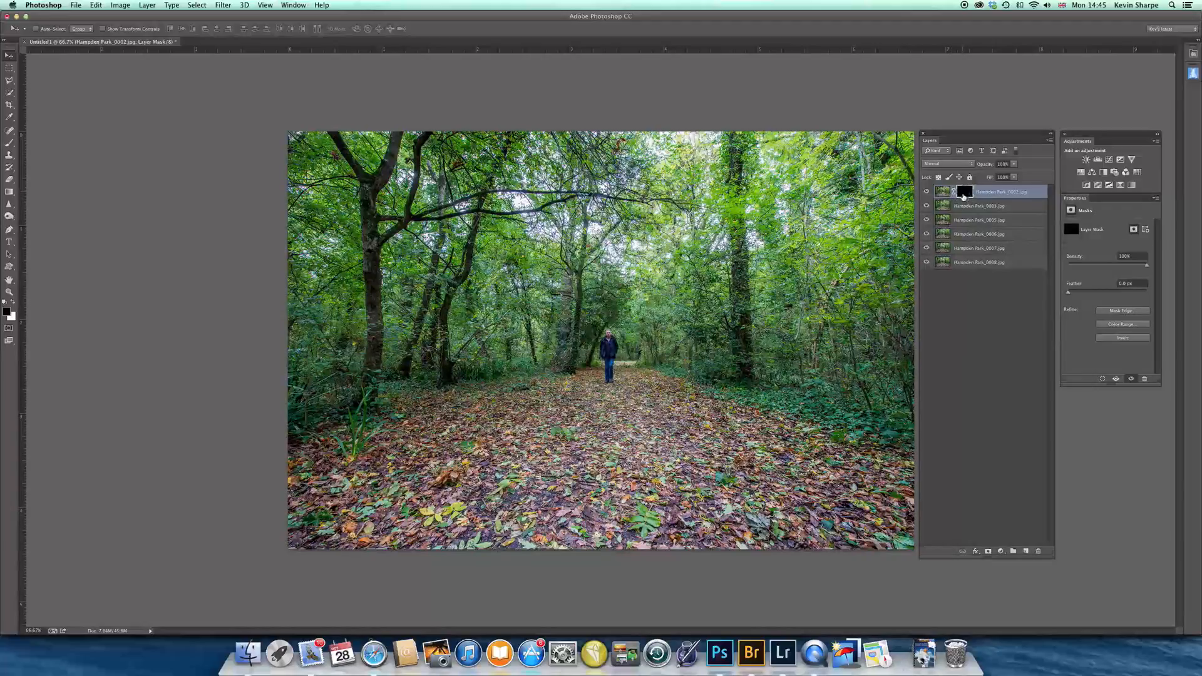
pyautogui.click(962, 207)
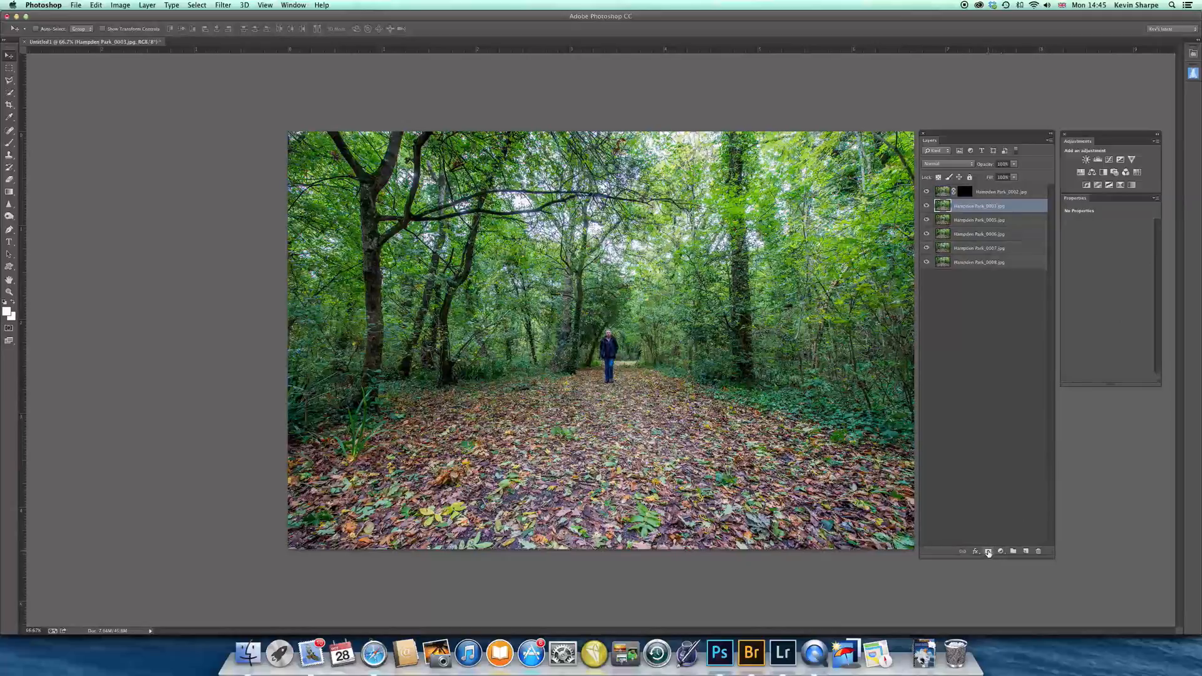
pyautogui.keyDown('alt'); pyautogui.click(987, 552); pyautogui.keyUp('alt')
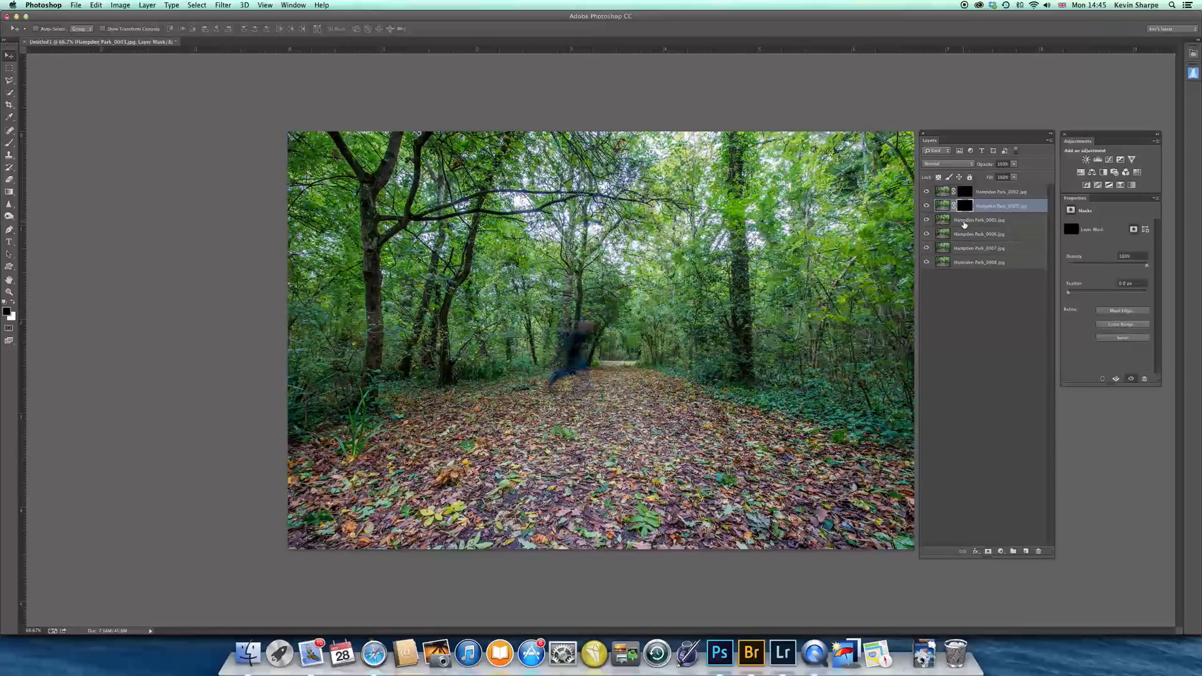
pyautogui.moveTo(964, 210); pyautogui.dragTo(967, 247)
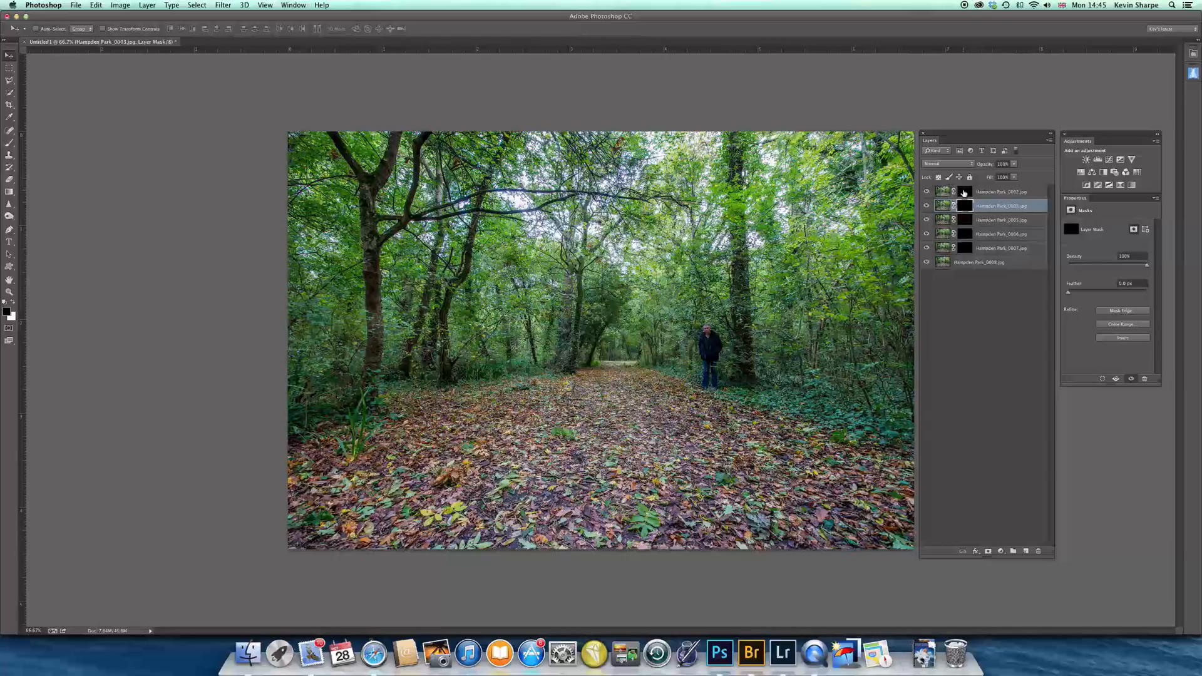
pyautogui.click(966, 250)
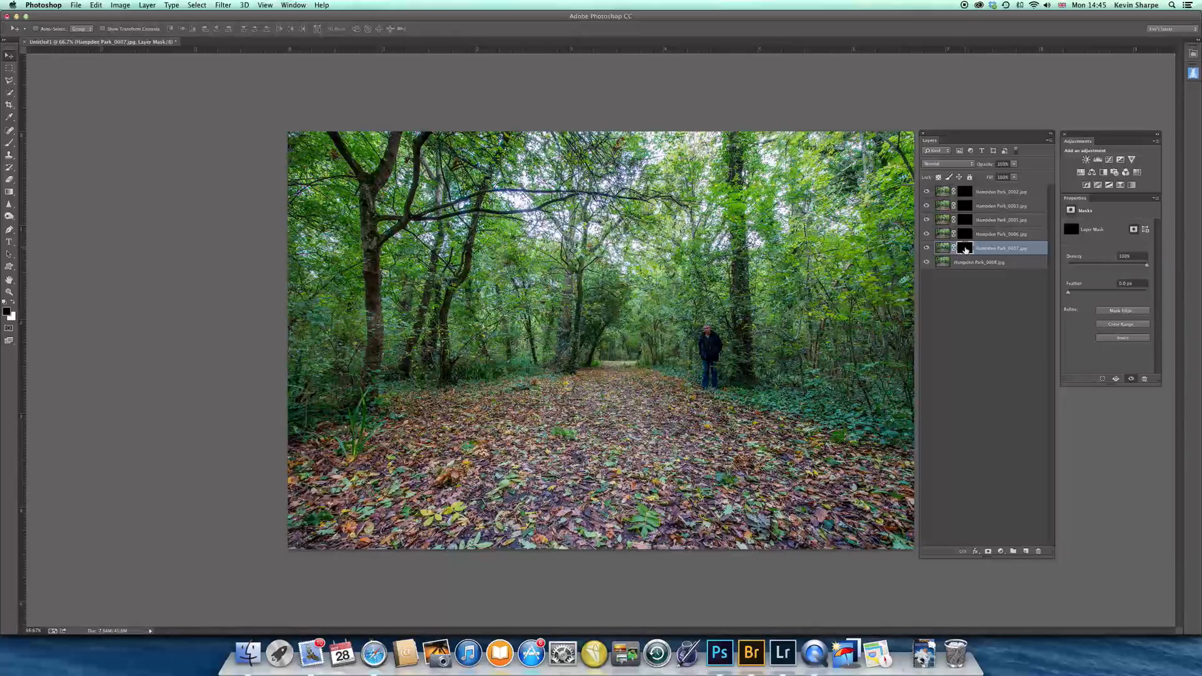
# Toggle the Hampden Park_0007.jpg layer mask off and on to check where that layer's figure stands
pyautogui.keyDown('shift'); pyautogui.click(965, 250); pyautogui.keyUp('shift')
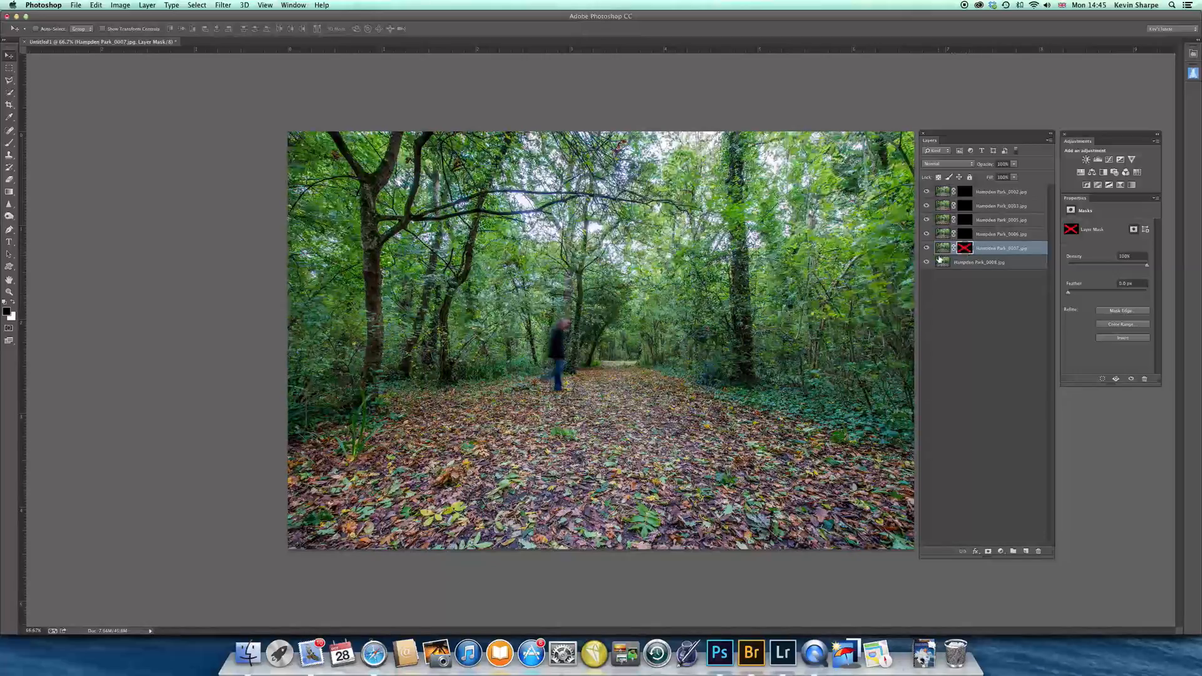
pyautogui.keyDown('shift'); pyautogui.click(965, 248); pyautogui.keyUp('shift')
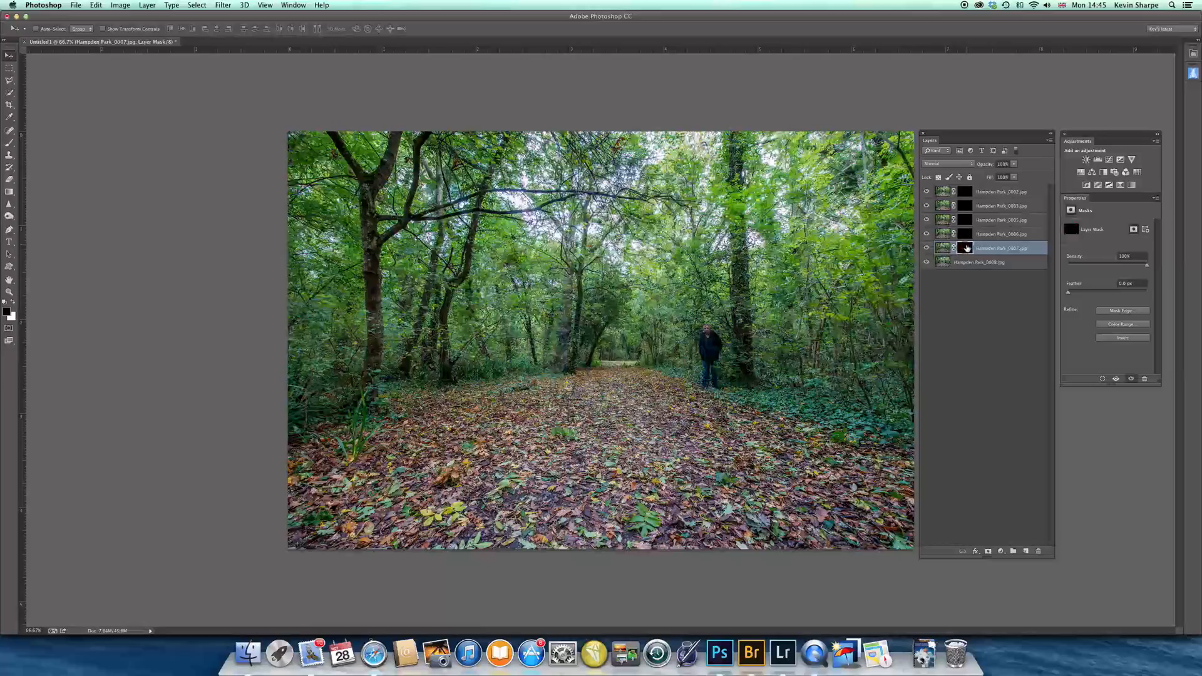
pyautogui.keyDown('shift'); pyautogui.click(965, 248); pyautogui.keyUp('shift')
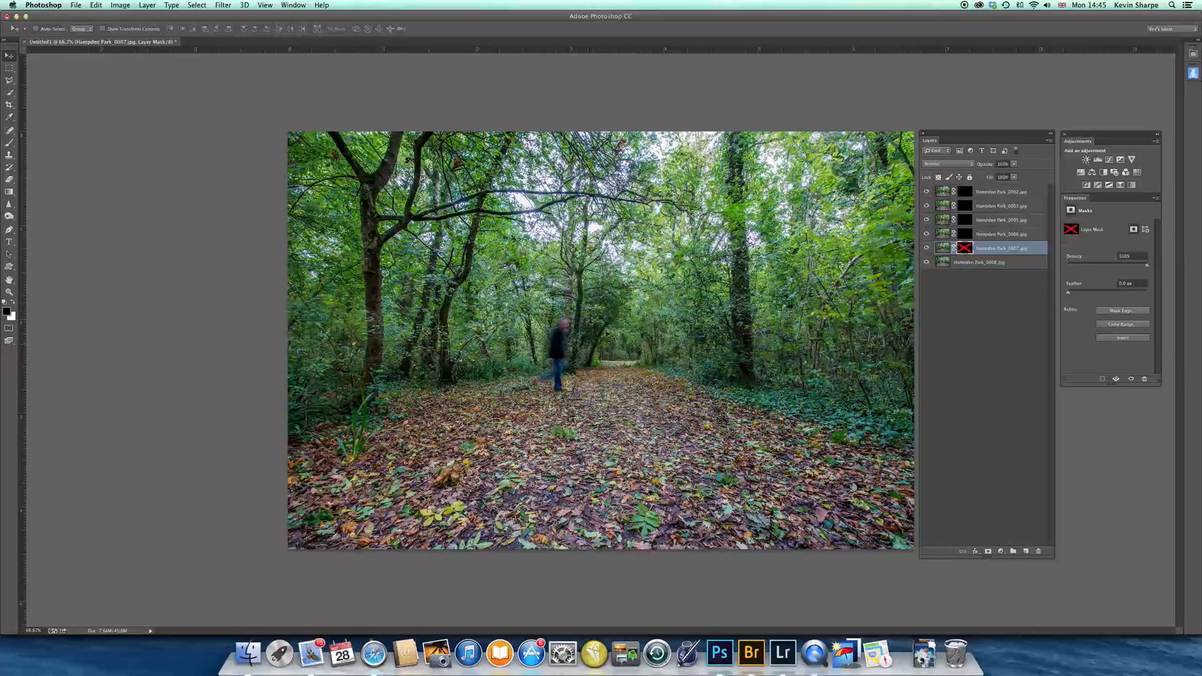
pyautogui.keyDown('shift'); pyautogui.click(965, 249); pyautogui.keyUp('shift')
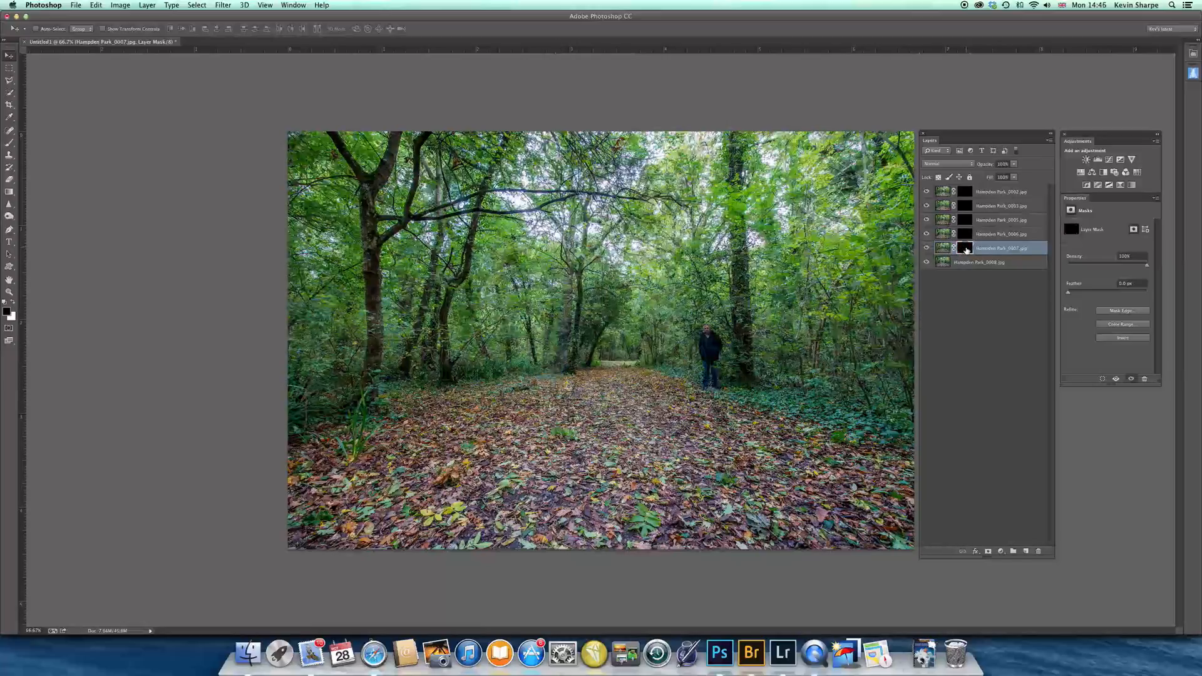
pyautogui.keyDown('shift'); pyautogui.click(964, 251); pyautogui.keyUp('shift')
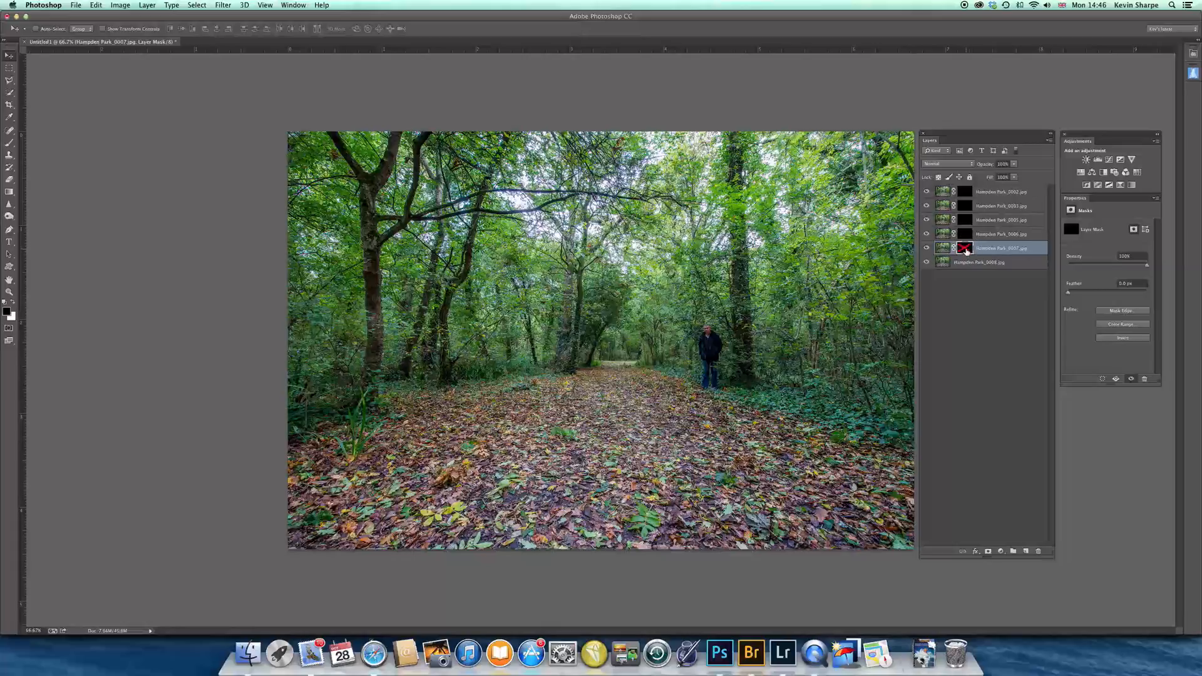
pyautogui.keyDown('shift'); pyautogui.click(965, 251); pyautogui.keyUp('shift')
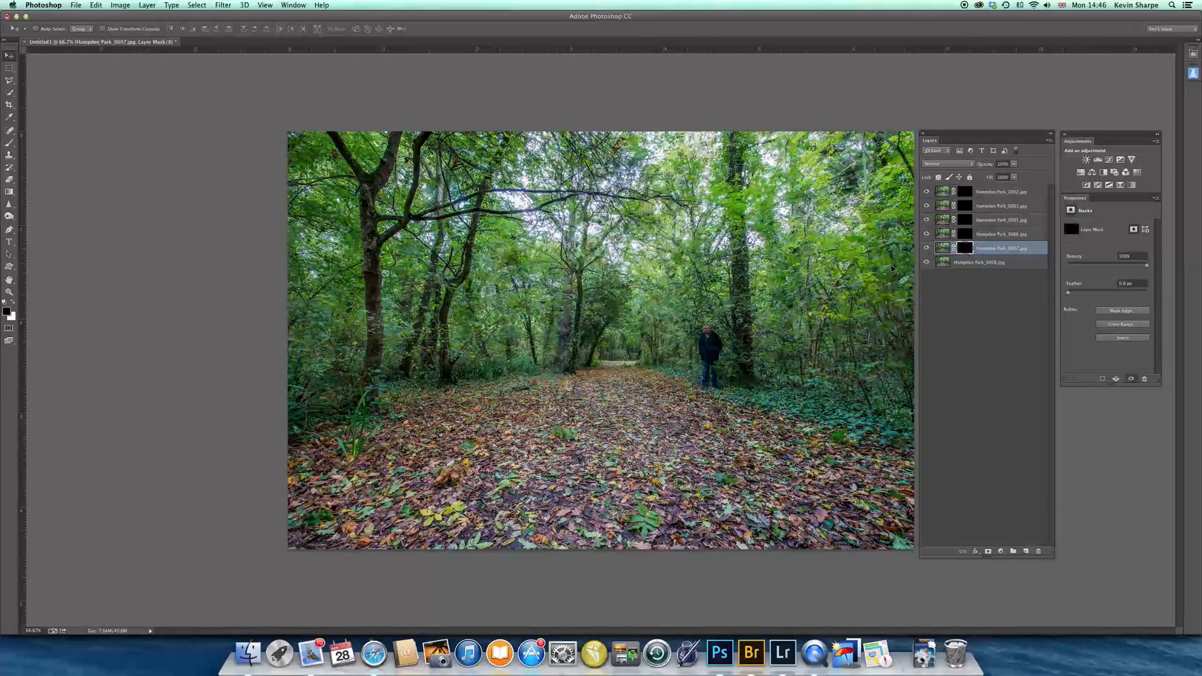
# Paint white with an enlarged brush on the Hampden Park_0007.jpg mask to reveal the blurred walking figure near the path's centre
pyautogui.press('b')
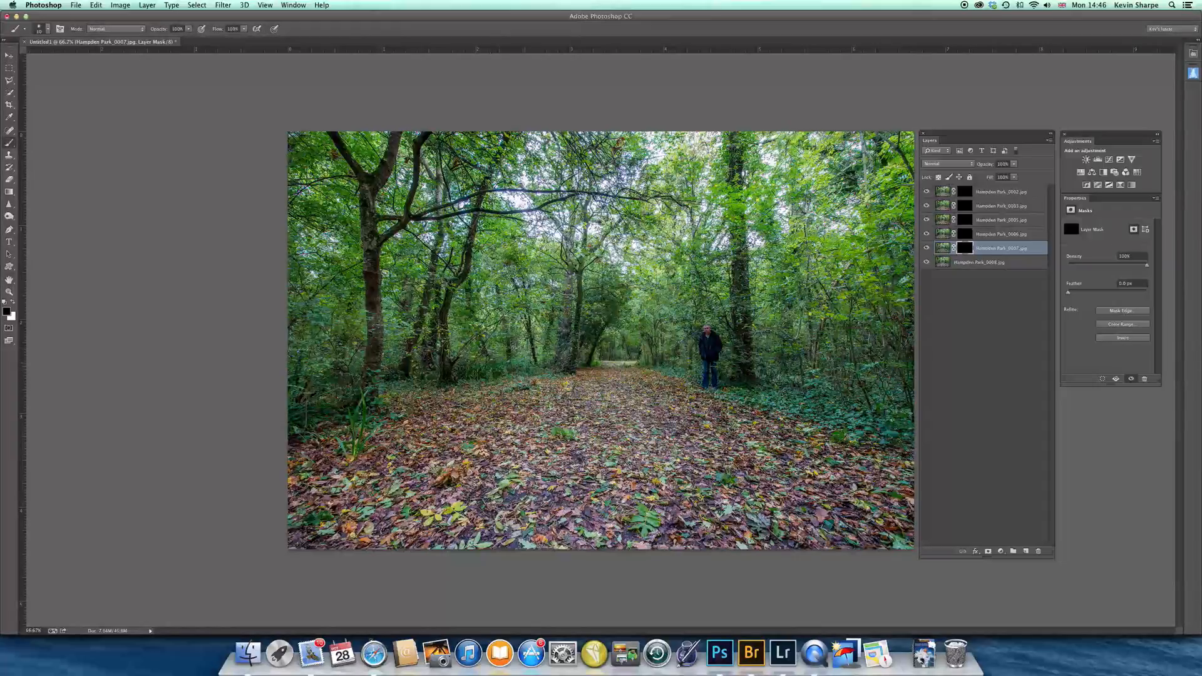
pyautogui.press(']')
pyautogui.press(']')
pyautogui.press(']')
pyautogui.press('x')
pyautogui.keyDown('shift'); pyautogui.click(963, 250); pyautogui.keyUp('shift')
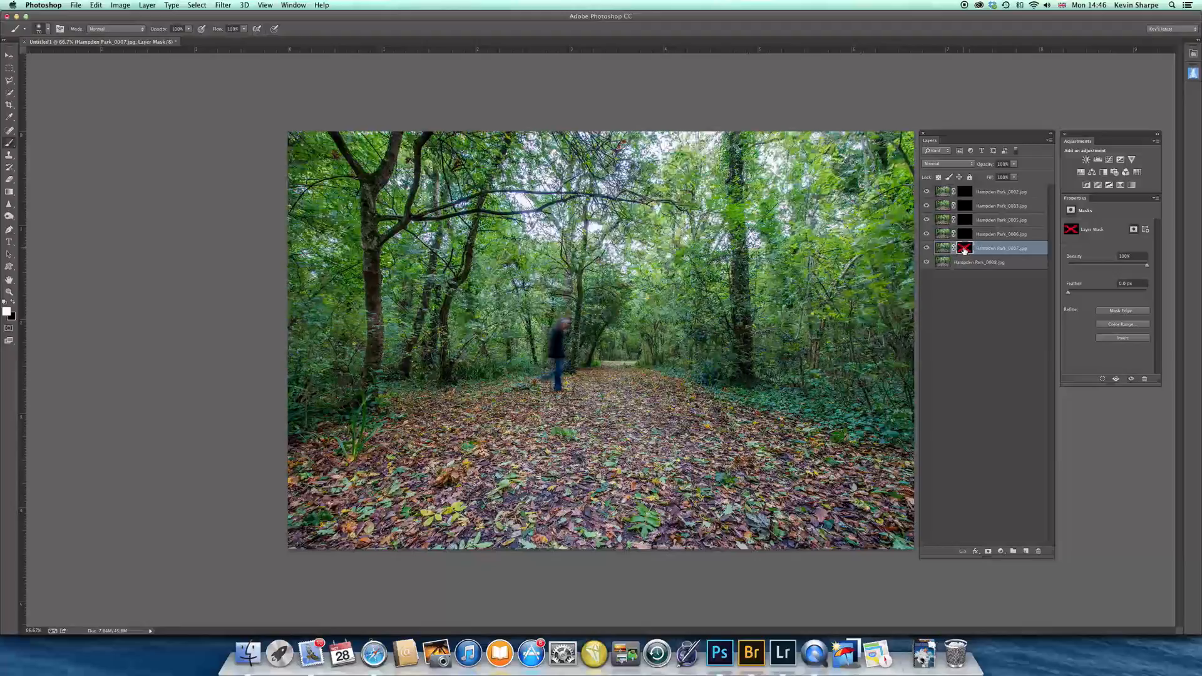
pyautogui.keyDown('shift'); pyautogui.click(964, 251); pyautogui.keyUp('shift')
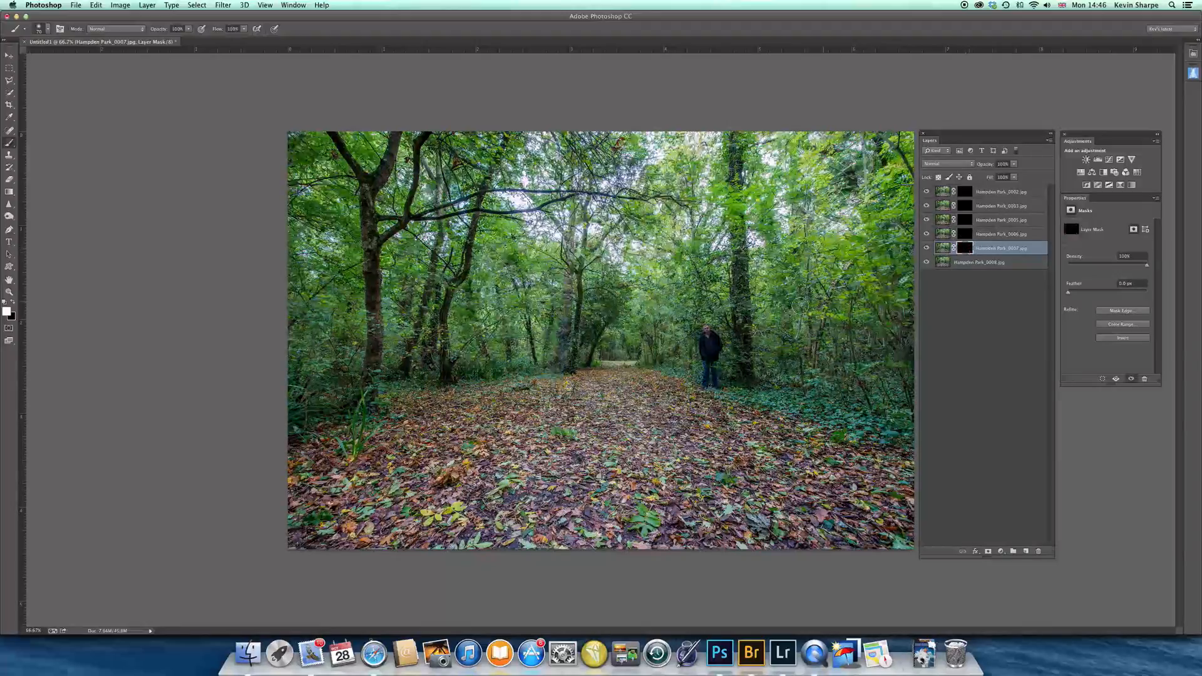
pyautogui.moveTo(566, 325)
pyautogui.mouseDown()
pyautogui.moveTo(543, 370)
pyautogui.moveTo(560, 364)
pyautogui.moveTo(558, 393)
pyautogui.moveTo(581, 329)
pyautogui.mouseUp()
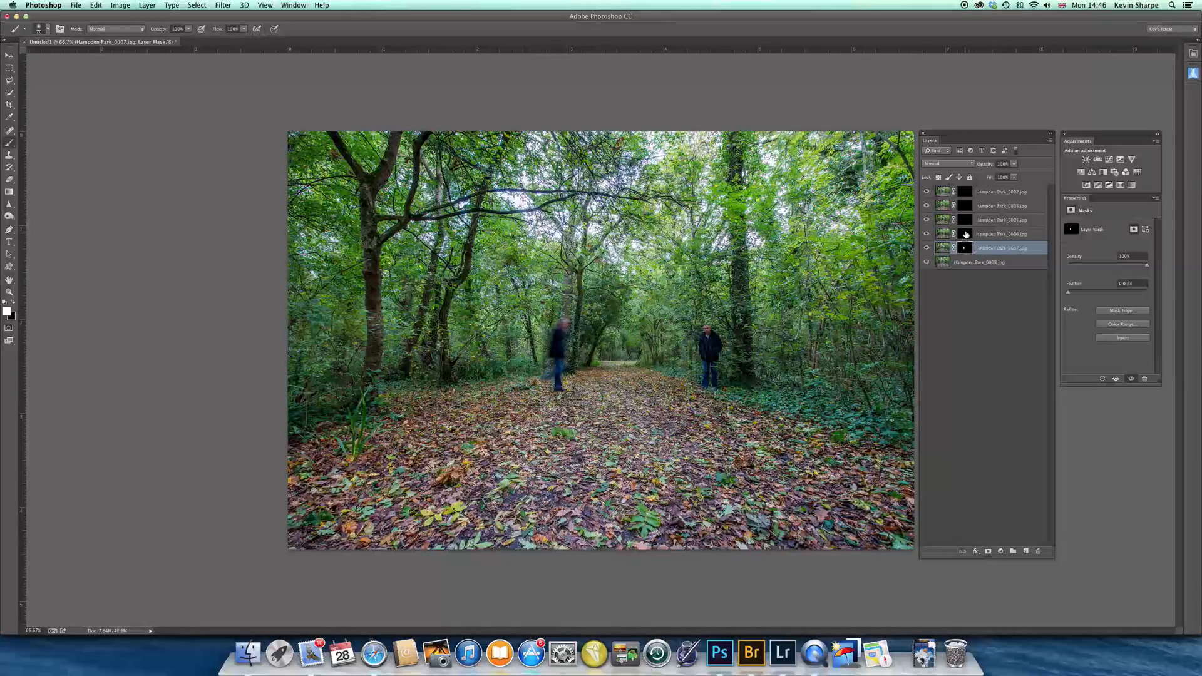
# Locate the figure on Hampden Park_0006.jpg and paint its mask white to reveal the man leaning by the large tree
pyautogui.click(967, 235)
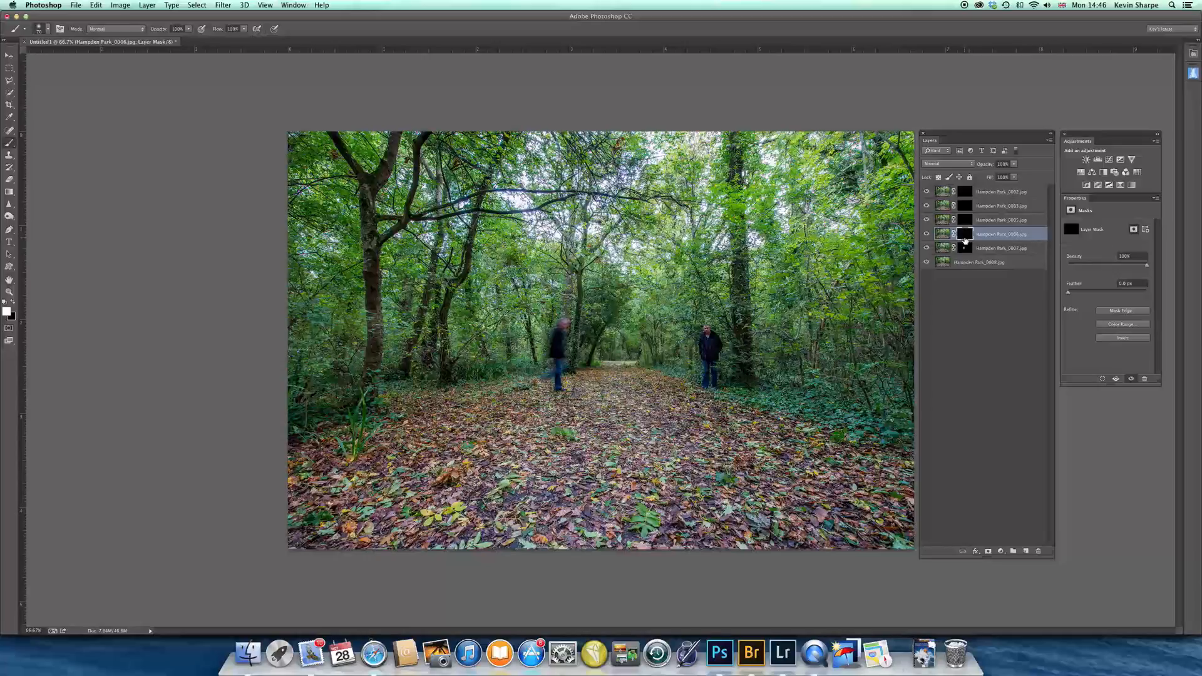
pyautogui.keyDown('shift'); pyautogui.click(963, 236); pyautogui.keyUp('shift')
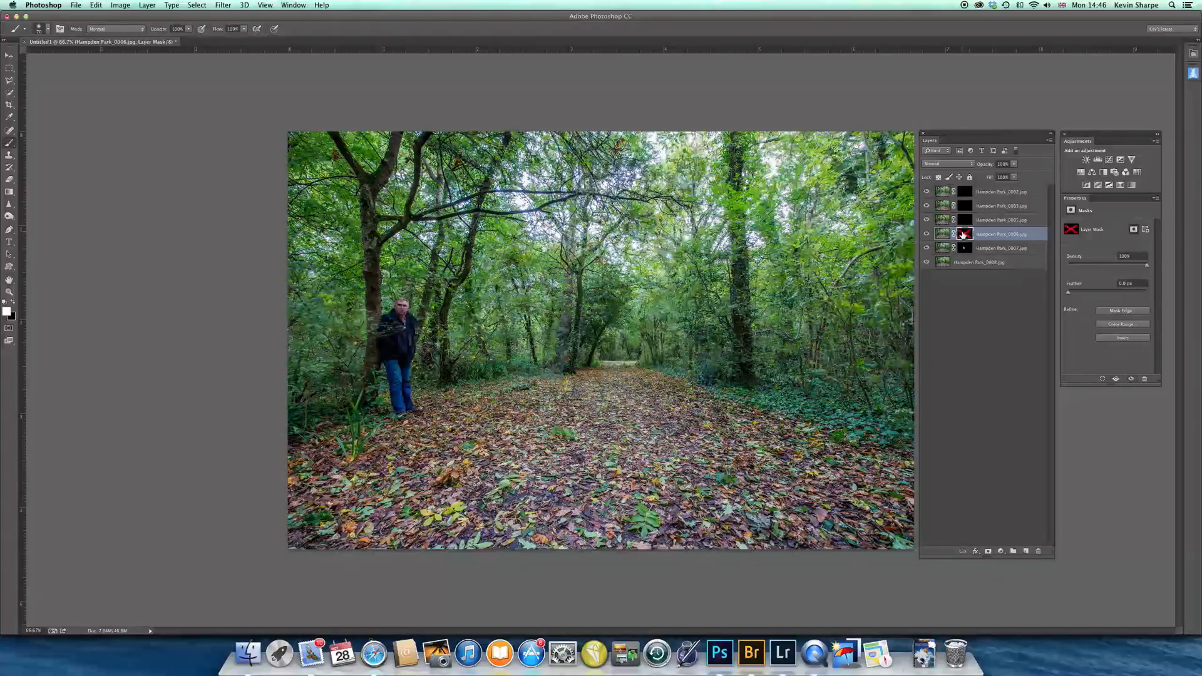
pyautogui.keyDown('shift'); pyautogui.click(963, 236); pyautogui.keyUp('shift')
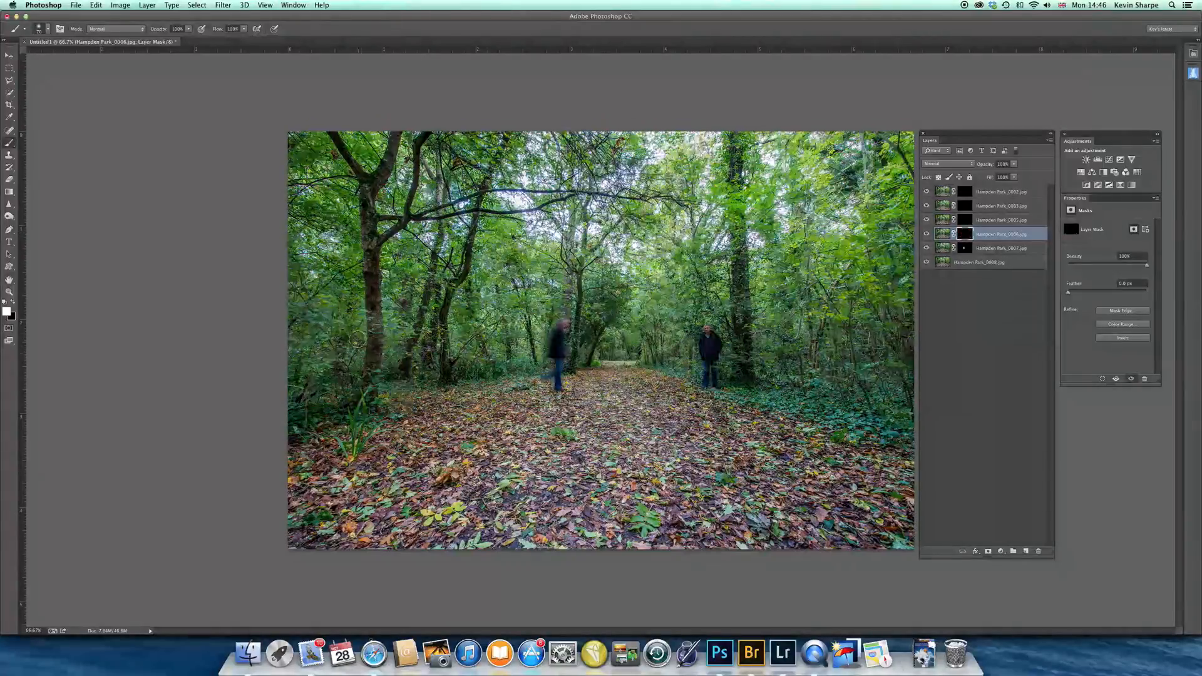
pyautogui.moveTo(380, 319)
pyautogui.mouseDown()
pyautogui.moveTo(423, 322)
pyautogui.moveTo(399, 344)
pyautogui.moveTo(378, 341)
pyautogui.moveTo(391, 341)
pyautogui.moveTo(393, 382)
pyautogui.moveTo(406, 353)
pyautogui.moveTo(411, 401)
pyautogui.moveTo(391, 373)
pyautogui.moveTo(391, 414)
pyautogui.moveTo(415, 420)
pyautogui.moveTo(388, 310)
pyautogui.moveTo(409, 309)
pyautogui.moveTo(401, 354)
pyautogui.mouseUp()
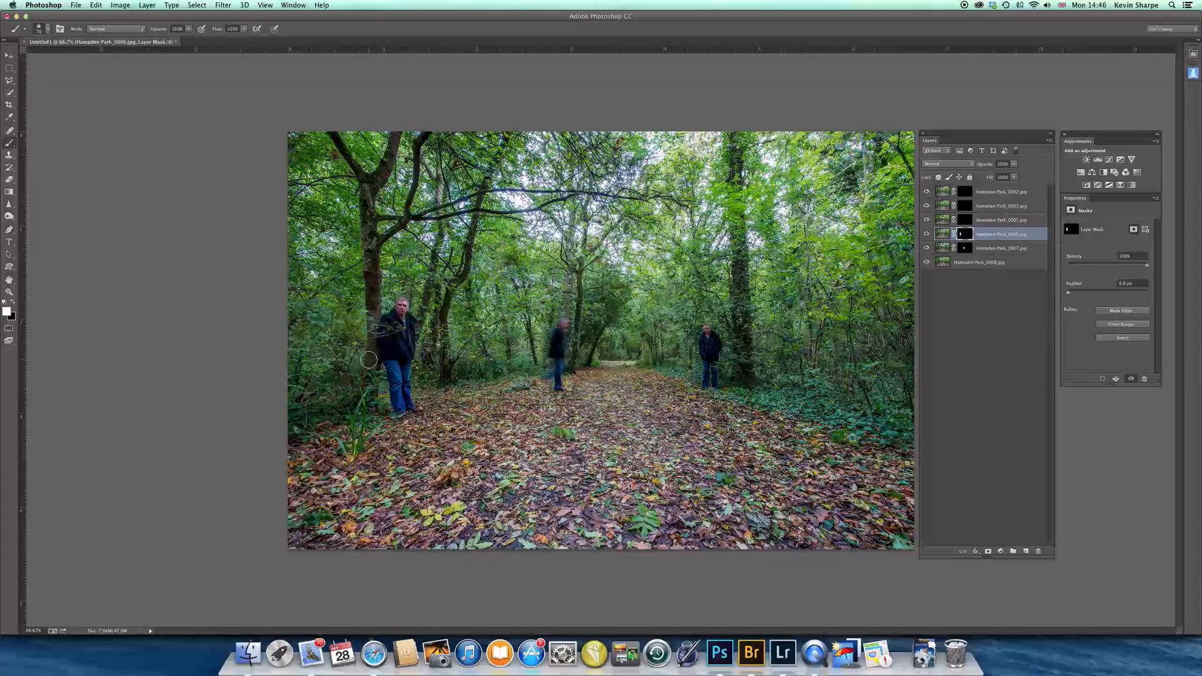
# Locate the figure on Hampden Park_0005.jpg and paint its mask white to reveal the second blurred figure beside the first
pyautogui.click(964, 220)
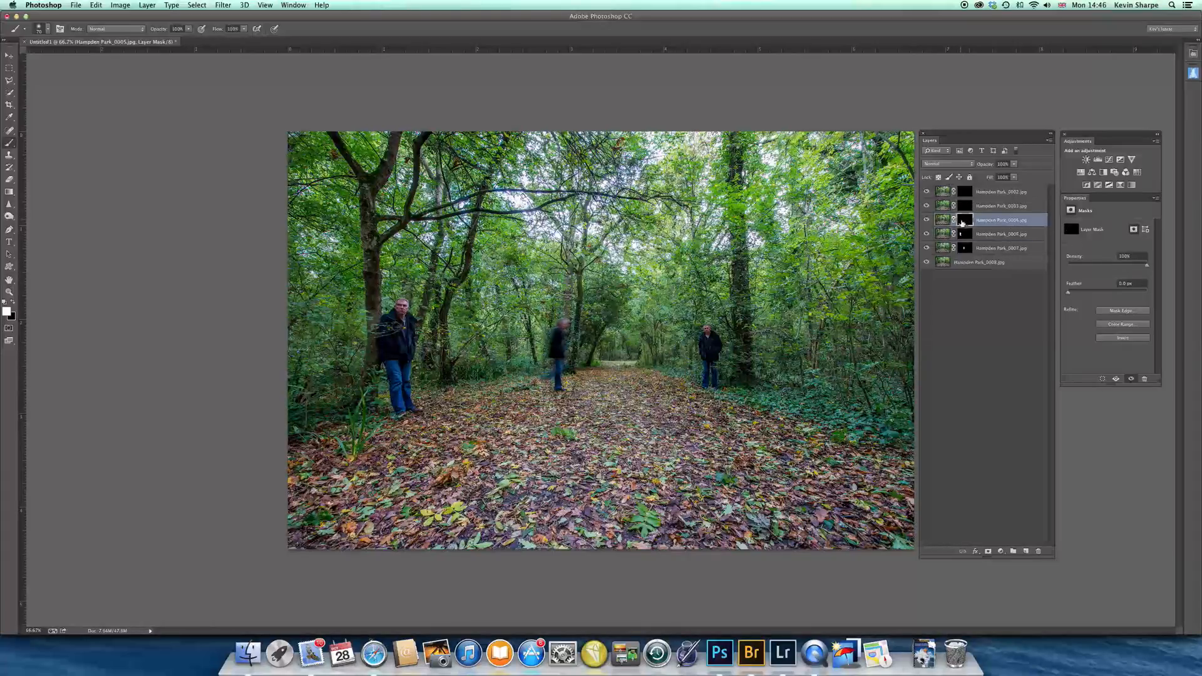
pyautogui.keyDown('shift'); pyautogui.click(963, 220); pyautogui.keyUp('shift')
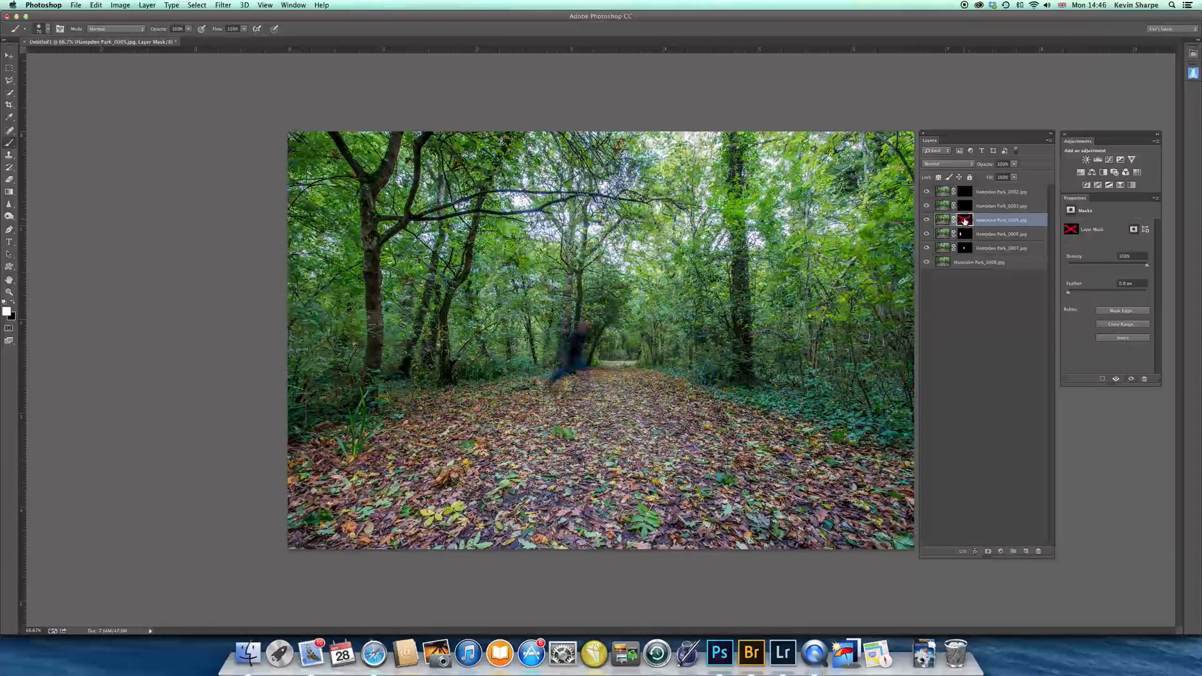
pyautogui.keyDown('shift'); pyautogui.click(964, 220); pyautogui.keyUp('shift')
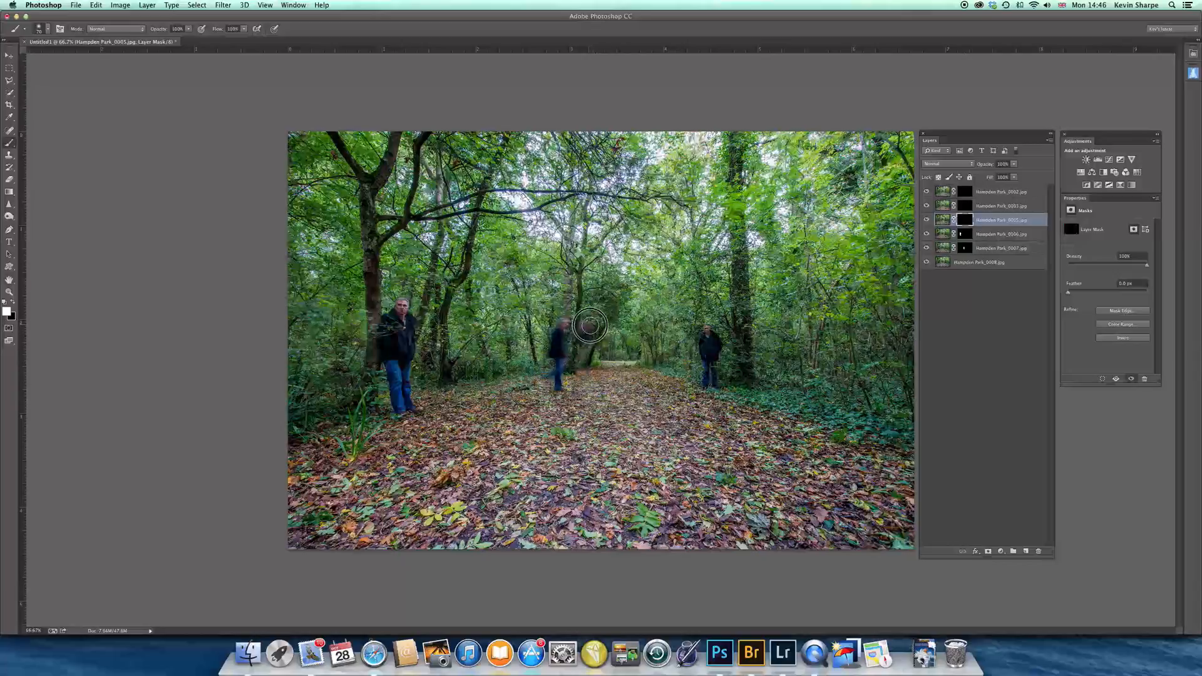
pyautogui.moveTo(584, 337)
pyautogui.mouseDown()
pyautogui.moveTo(578, 392)
pyautogui.moveTo(569, 381)
pyautogui.moveTo(582, 388)
pyautogui.moveTo(607, 316)
pyautogui.mouseUp()
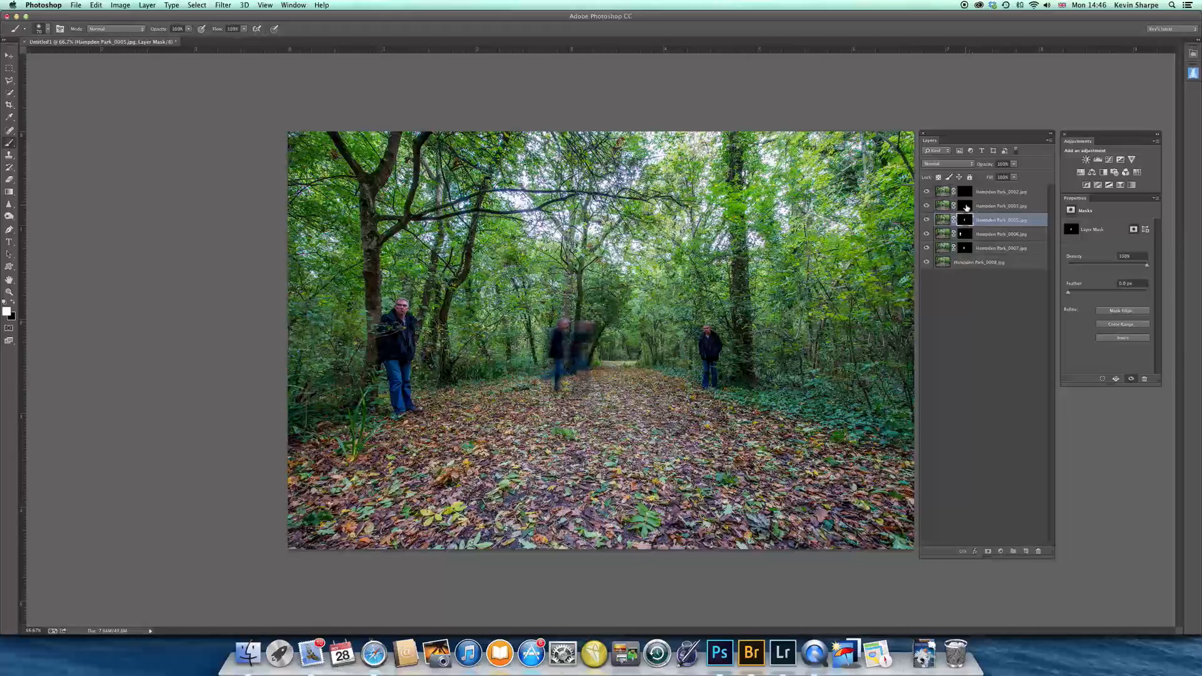
# Locate the figure on Hampden Park_0003.jpg and paint its mask white to reveal the man facing the camera mid-path
pyautogui.click(963, 206)
pyautogui.keyDown('shift'); pyautogui.click(964, 205); pyautogui.keyUp('shift')
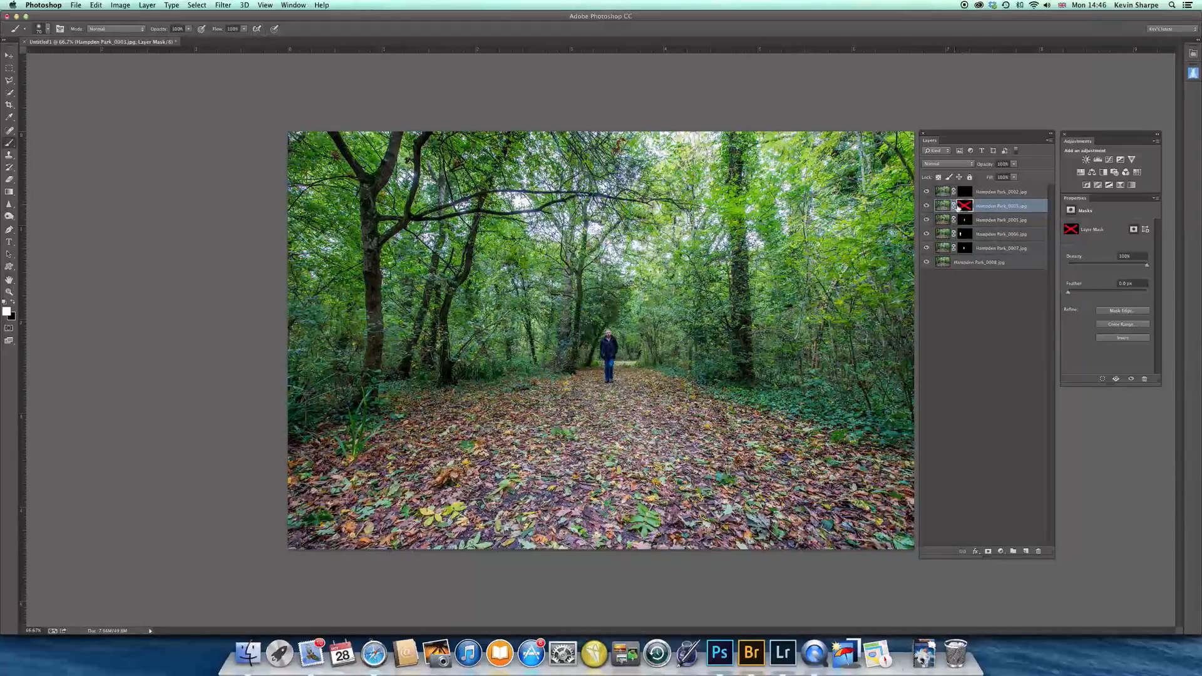
pyautogui.keyDown('shift'); pyautogui.click(958, 207); pyautogui.keyUp('shift')
pyautogui.moveTo(612, 339); pyautogui.dragTo(608, 381)
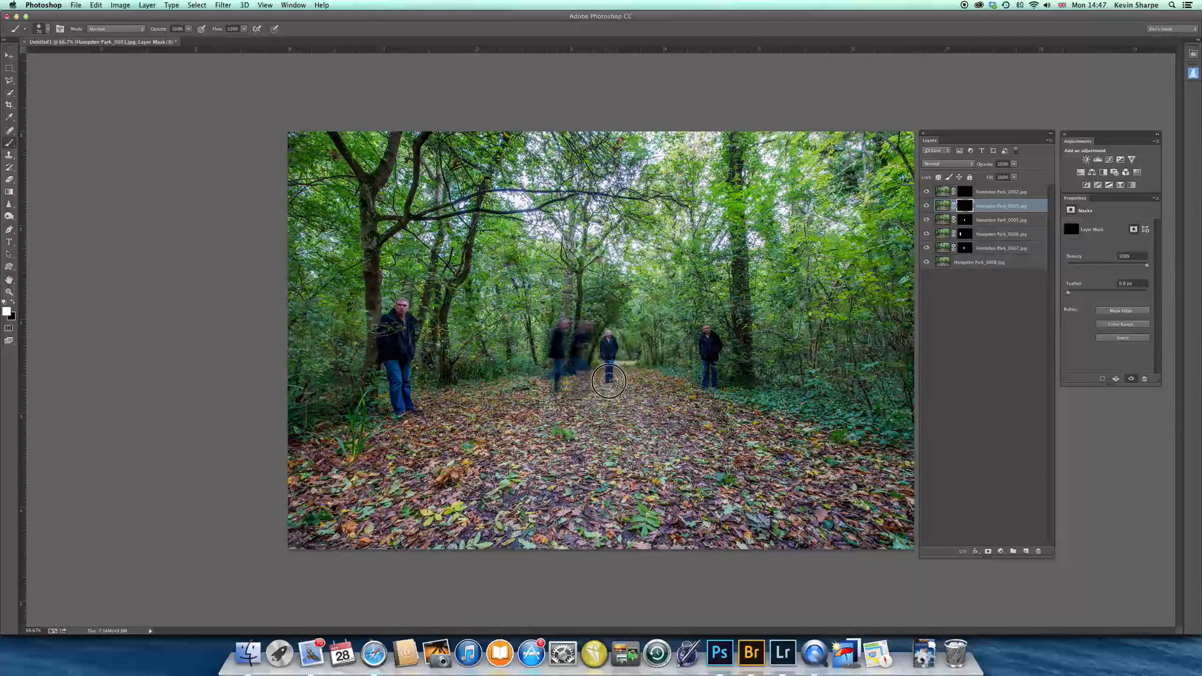
# Paint white with a smaller brush on the Hampden Park_0002.jpg mask to reveal the man walking away behind the front-facing figure
pyautogui.press('super+plus')
pyautogui.press('super+plus')
pyautogui.press('super+plus')
pyautogui.press('super+plus')
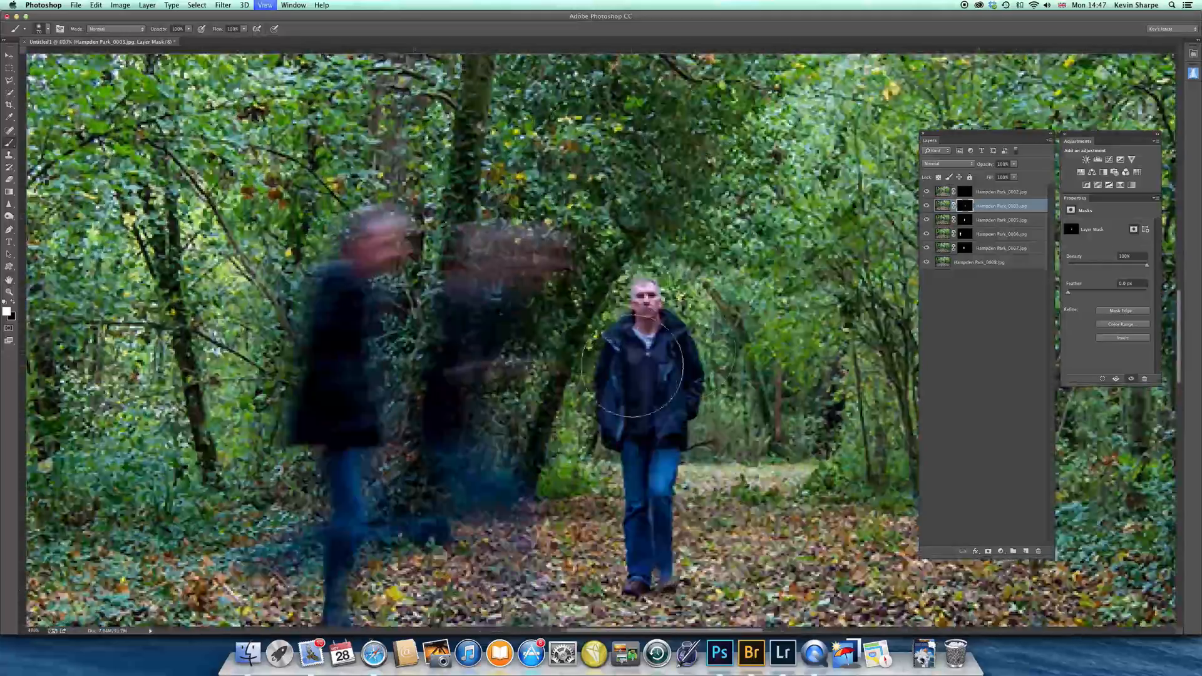
pyautogui.moveTo(773, 405); pyautogui.dragTo(568, 354)
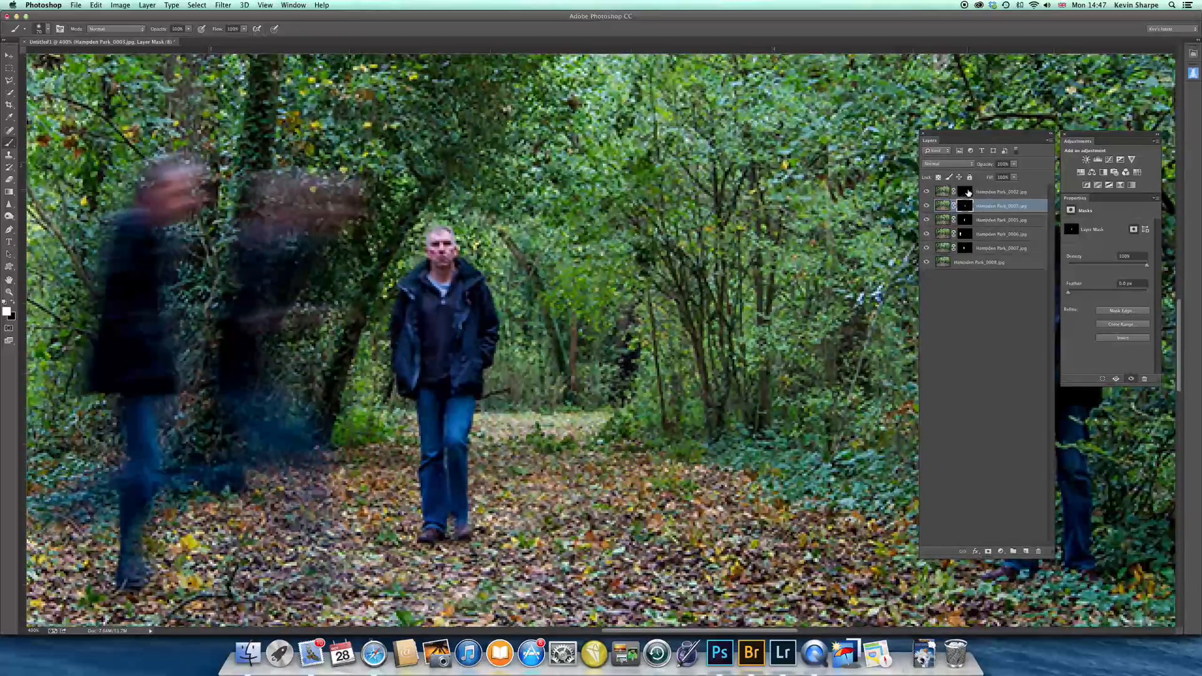
pyautogui.click(965, 193)
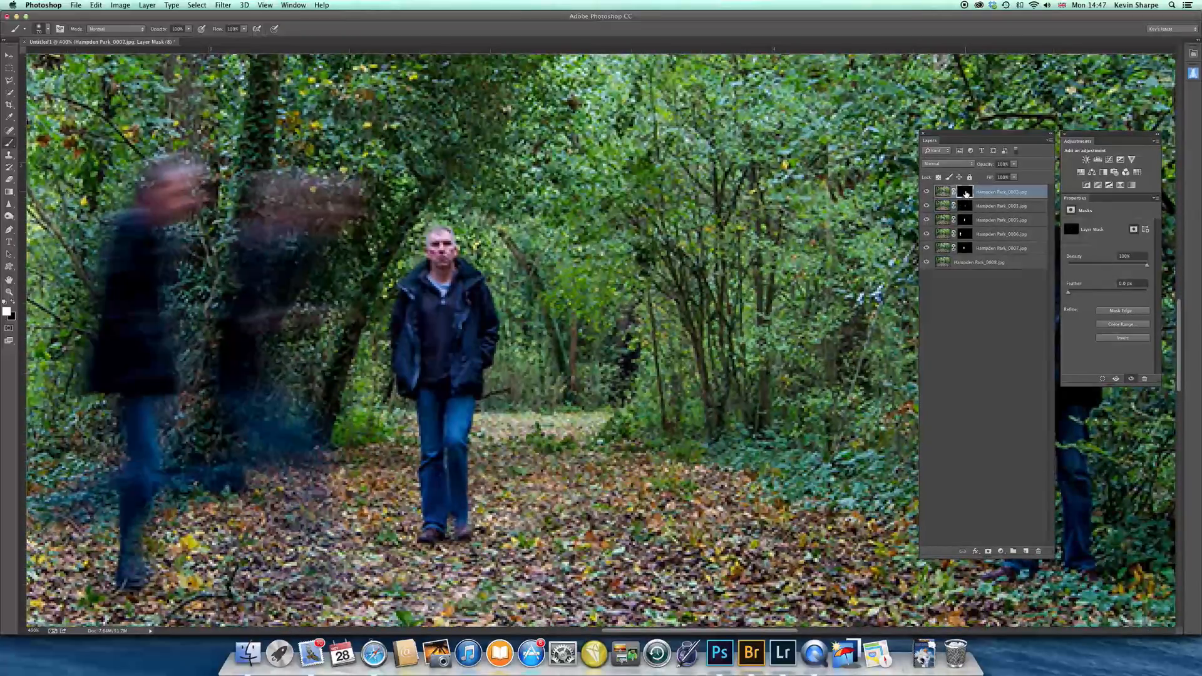
pyautogui.keyDown('shift'); pyautogui.click(964, 196); pyautogui.keyUp('shift')
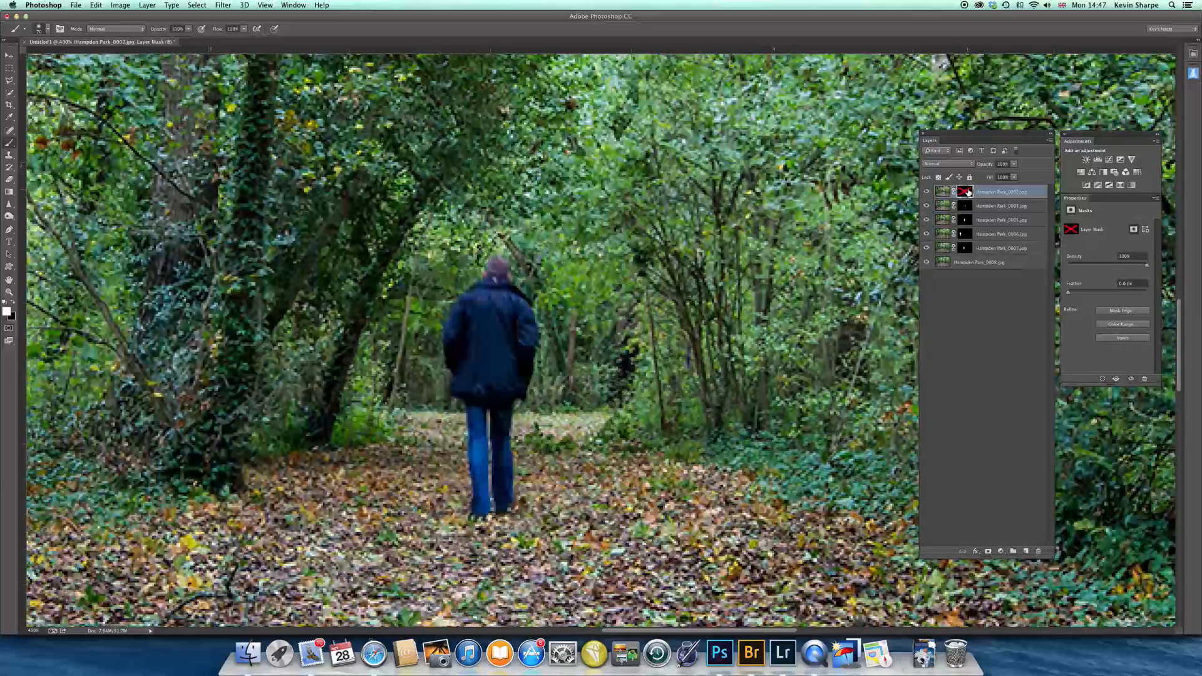
pyautogui.keyDown('shift'); pyautogui.click(965, 194); pyautogui.keyUp('shift')
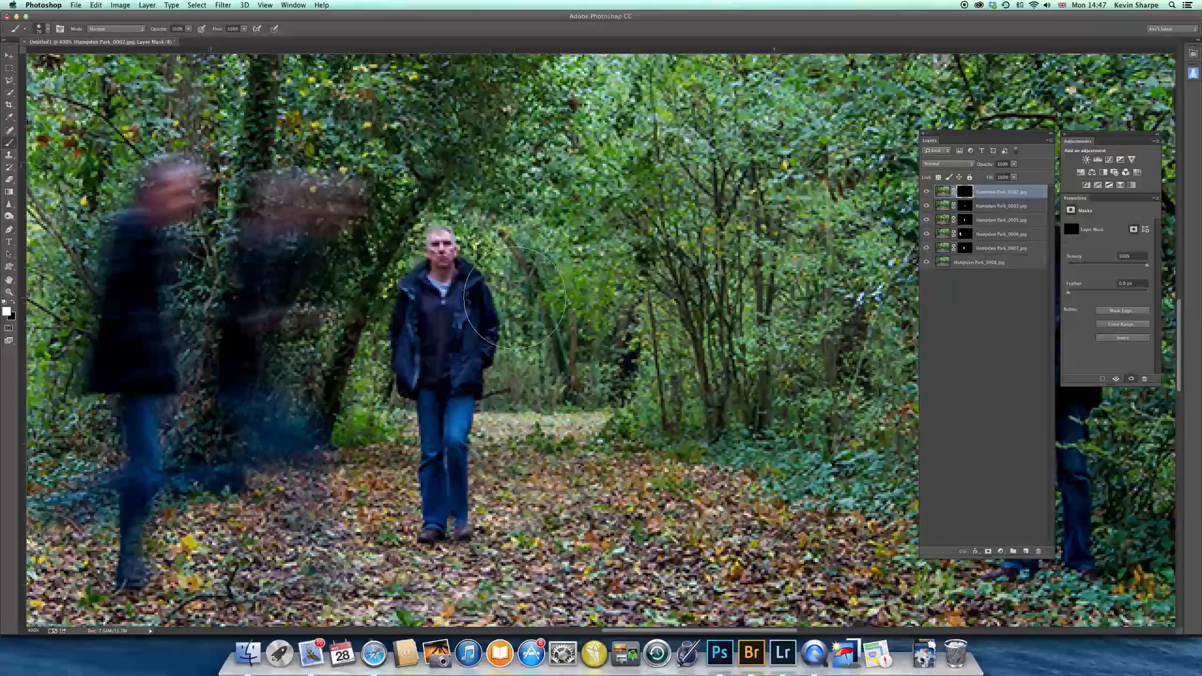
pyautogui.press('[')
pyautogui.press('[')
pyautogui.press('[')
pyautogui.press('[')
pyautogui.press('[')
pyautogui.press('[')
pyautogui.press('[')
pyautogui.moveTo(512, 289)
pyautogui.mouseDown()
pyautogui.moveTo(501, 263)
pyautogui.moveTo(486, 273)
pyautogui.moveTo(509, 315)
pyautogui.moveTo(517, 303)
pyautogui.moveTo(504, 348)
pyautogui.moveTo(524, 334)
pyautogui.moveTo(488, 374)
pyautogui.moveTo(491, 417)
pyautogui.moveTo(520, 365)
pyautogui.moveTo(521, 396)
pyautogui.moveTo(488, 422)
pyautogui.moveTo(484, 412)
pyautogui.moveTo(506, 470)
pyautogui.moveTo(508, 530)
pyautogui.moveTo(480, 418)
pyautogui.moveTo(481, 522)
pyautogui.moveTo(478, 421)
pyautogui.moveTo(495, 520)
pyautogui.moveTo(484, 509)
pyautogui.moveTo(494, 480)
pyautogui.moveTo(470, 432)
pyautogui.mouseUp()
# Paint black with a fine brush on the Hampden Park_0002.jpg mask to restore the front-facing man where the two figures overlap
pyautogui.press('[')
pyautogui.press('[')
pyautogui.press('x')
pyautogui.press(']')
pyautogui.press(']')
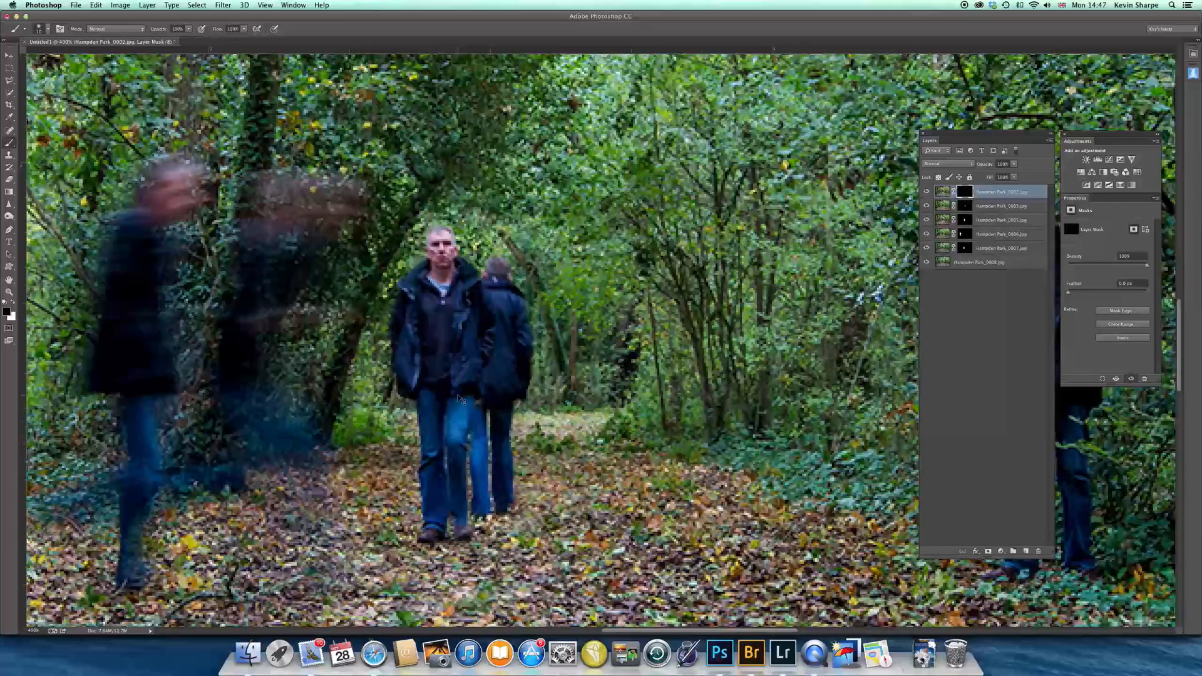
# Flatten the masked composite into a single background layer
pyautogui.press('super+0')
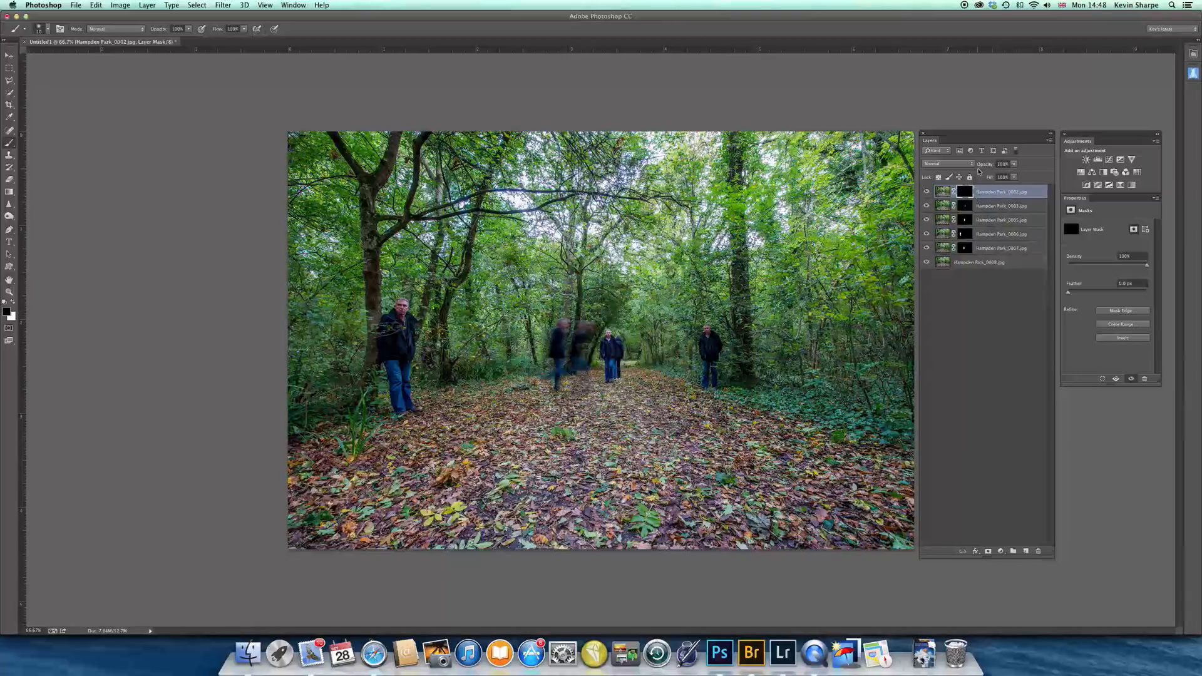
pyautogui.click(1048, 141)
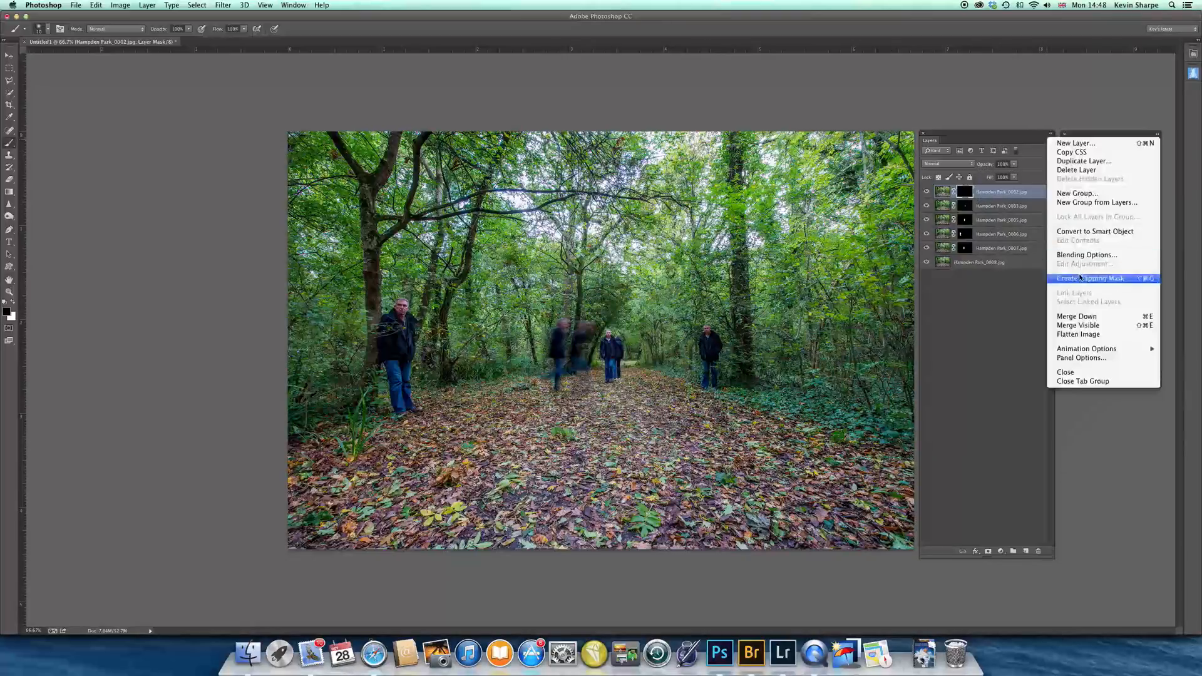
pyautogui.click(1098, 334)
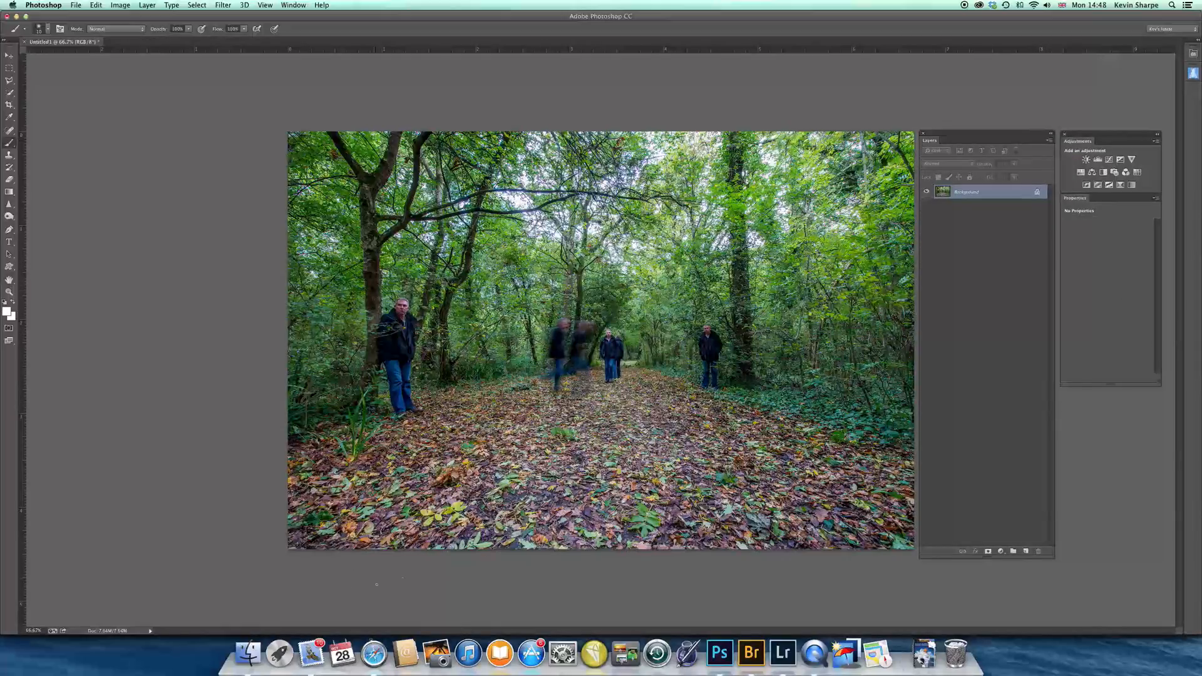
# Crop all four sides of the image to a wide frame around the figures on the path
pyautogui.press('c')
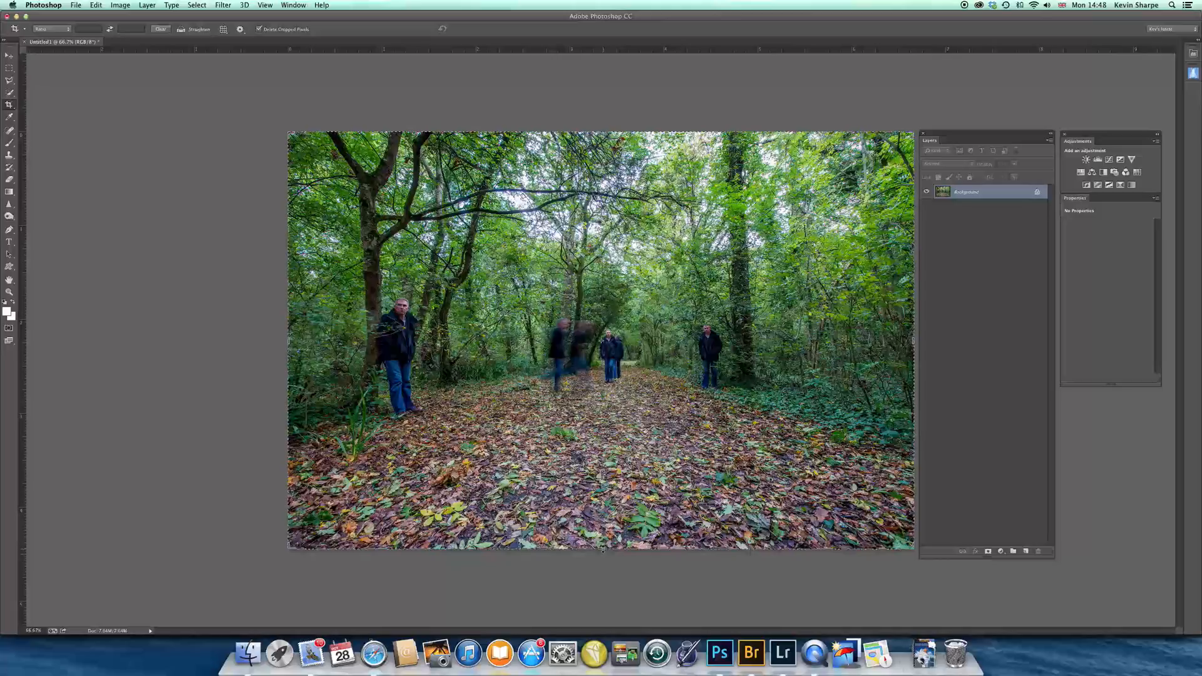
pyautogui.moveTo(600, 549); pyautogui.dragTo(611, 506)
pyautogui.moveTo(910, 341); pyautogui.dragTo(837, 361)
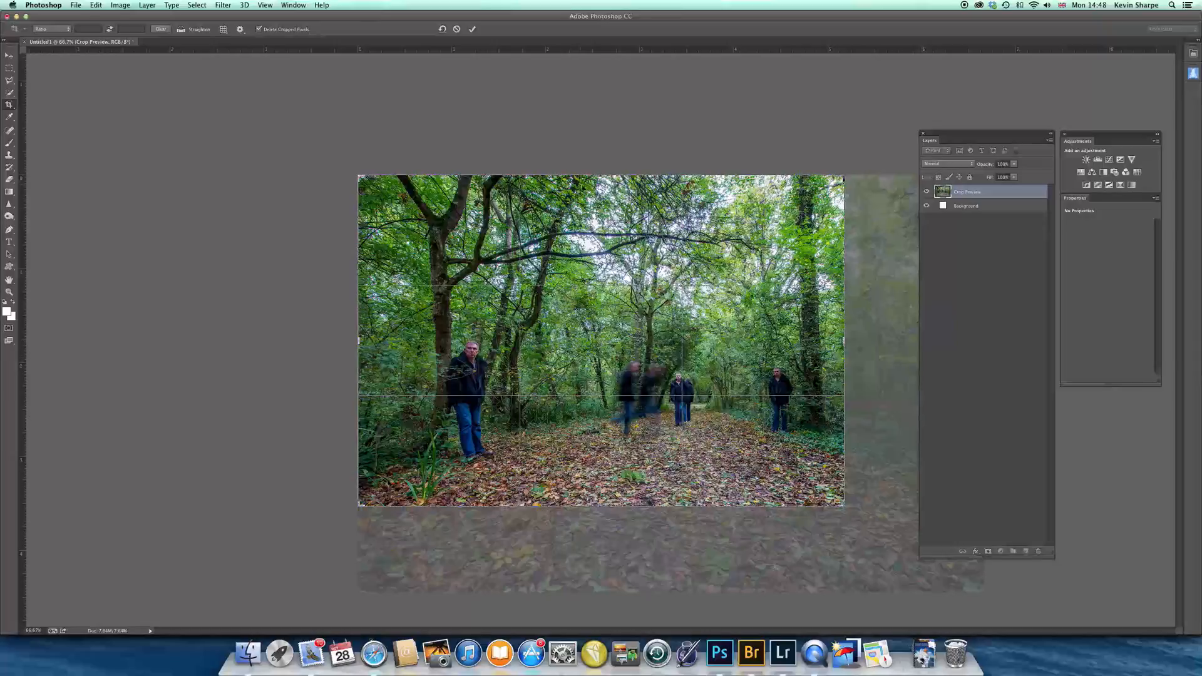
pyautogui.moveTo(599, 172); pyautogui.dragTo(607, 211)
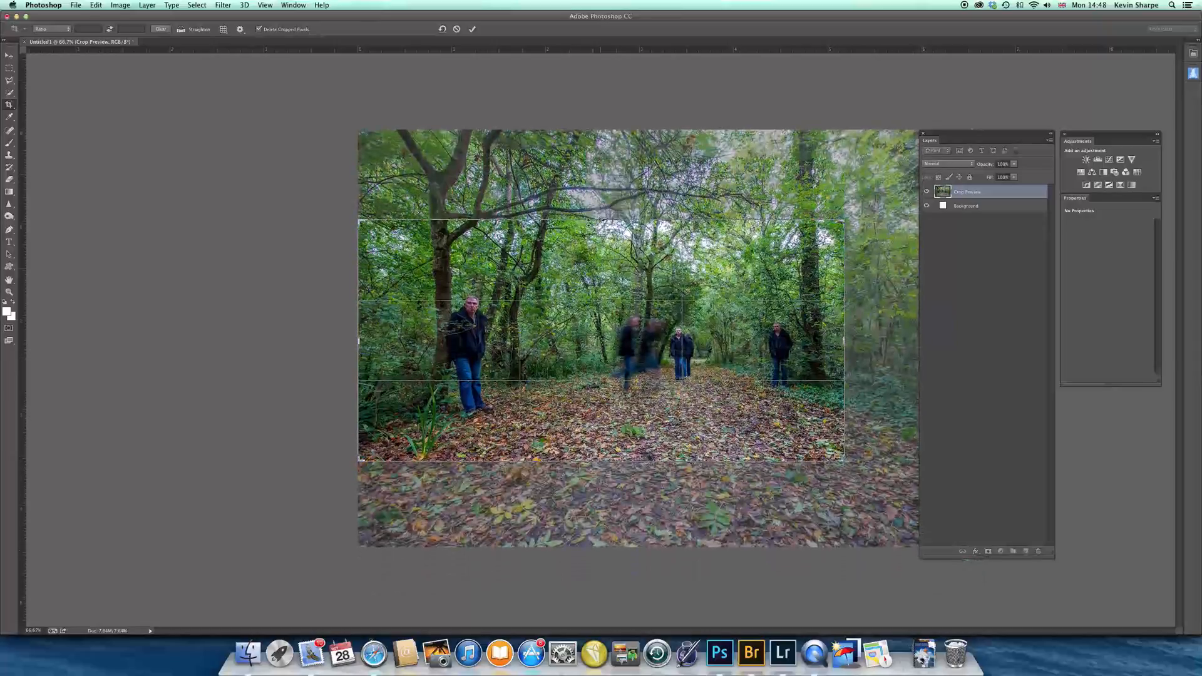
pyautogui.moveTo(358, 342); pyautogui.dragTo(391, 341)
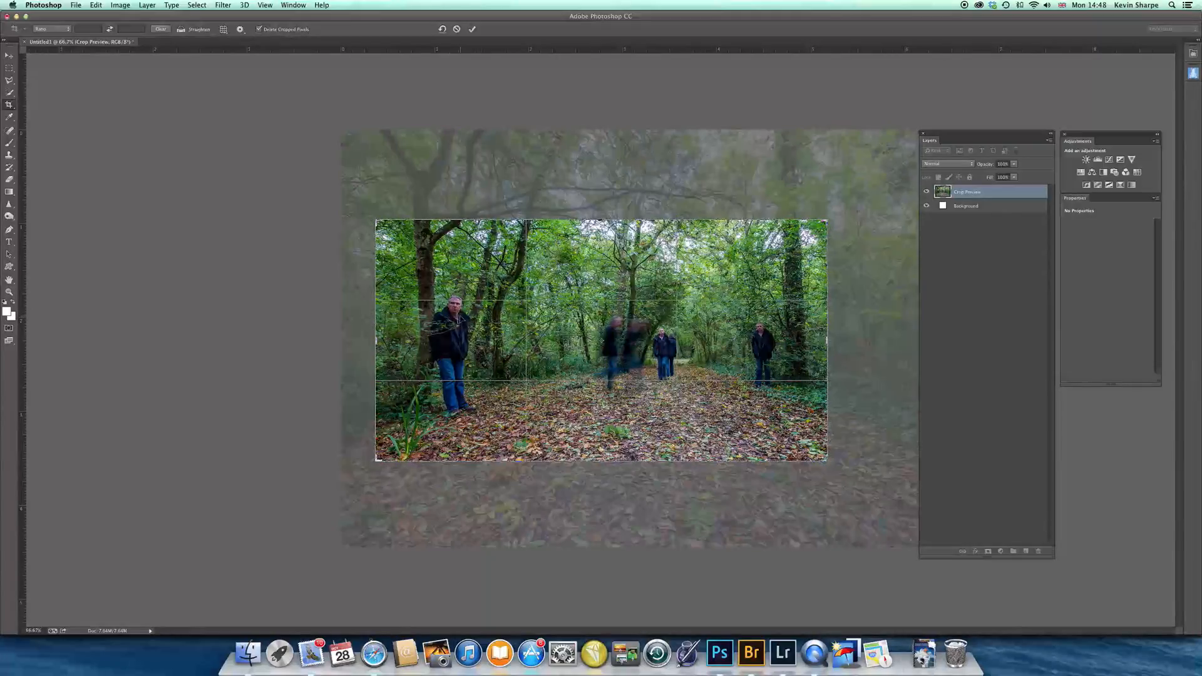
pyautogui.press('Return')
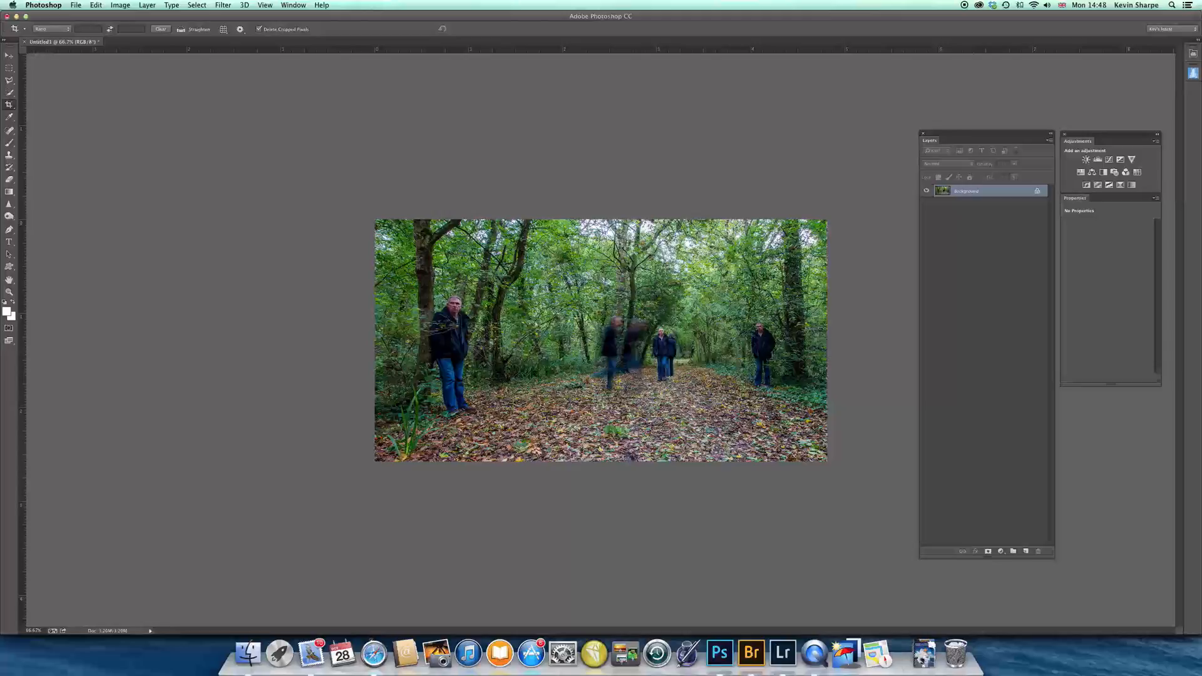
# Convert the cropped image to black and white with Silver Efex Pro 2, comparing the dark second preset and applying the bright third preset
pyautogui.moveTo(1092, 315); pyautogui.dragTo(188, 197)
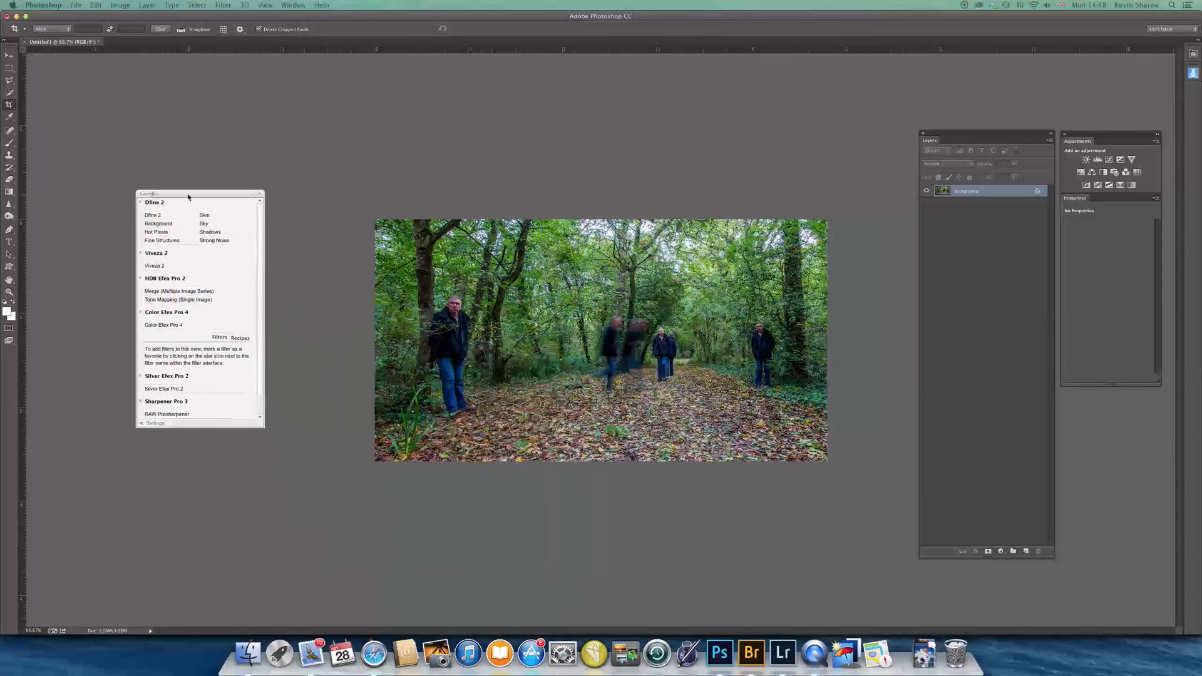
pyautogui.click(166, 389)
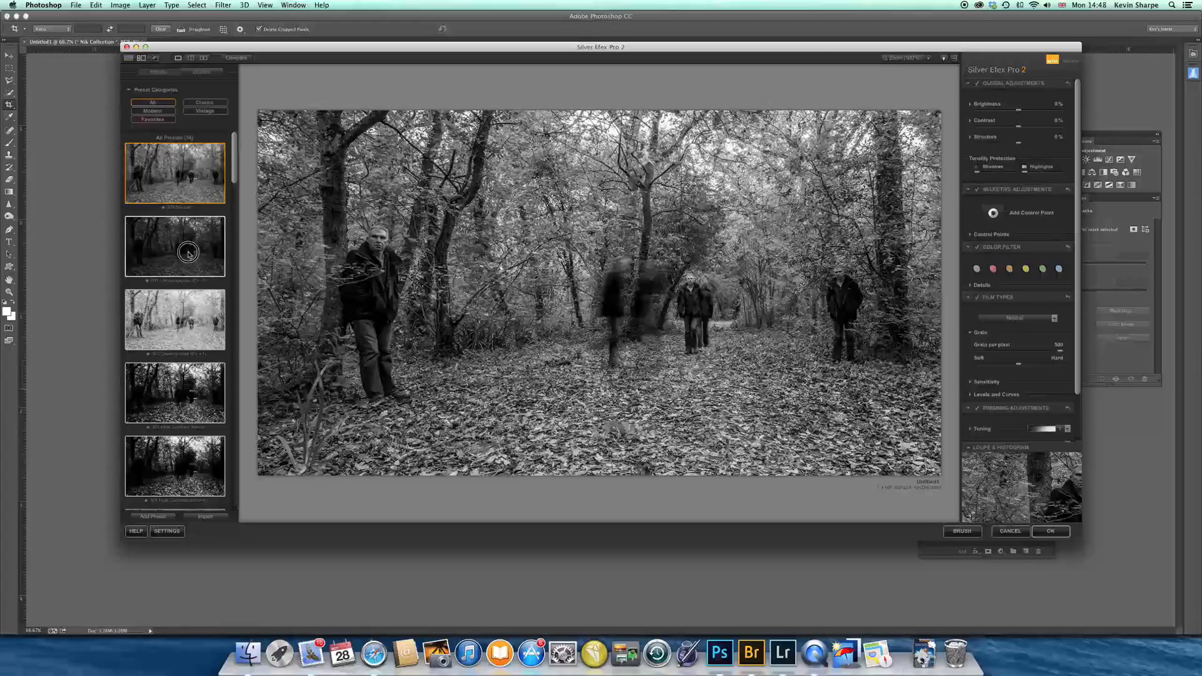
pyautogui.click(188, 237)
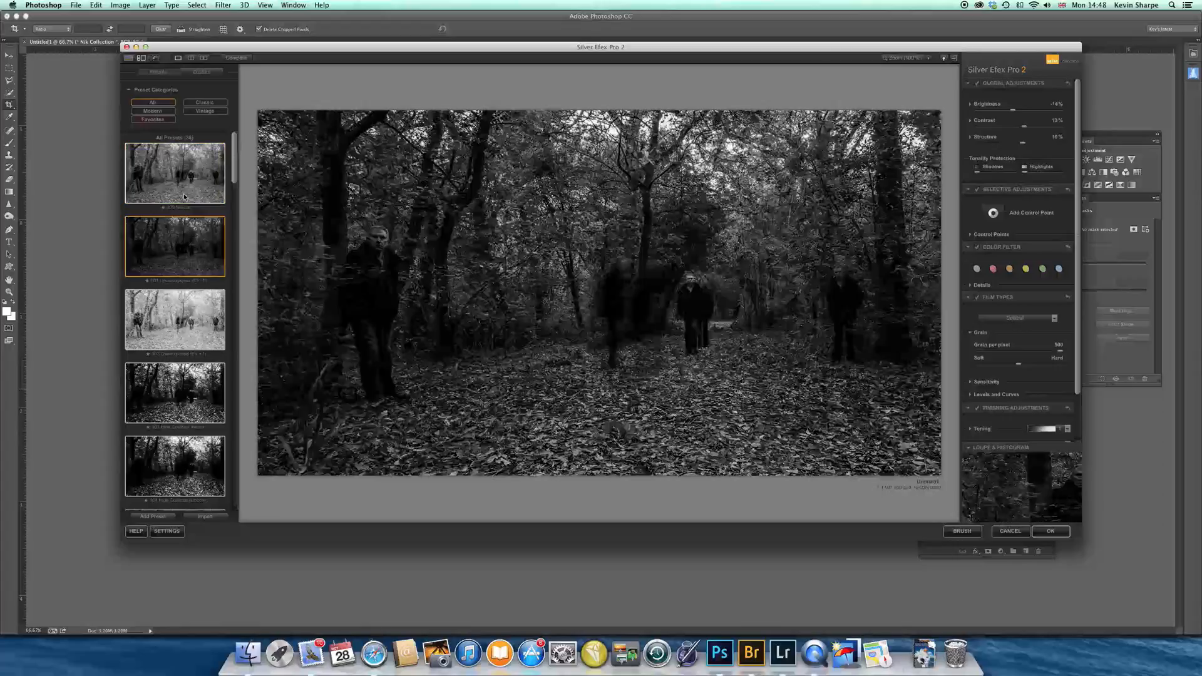
pyautogui.click(188, 319)
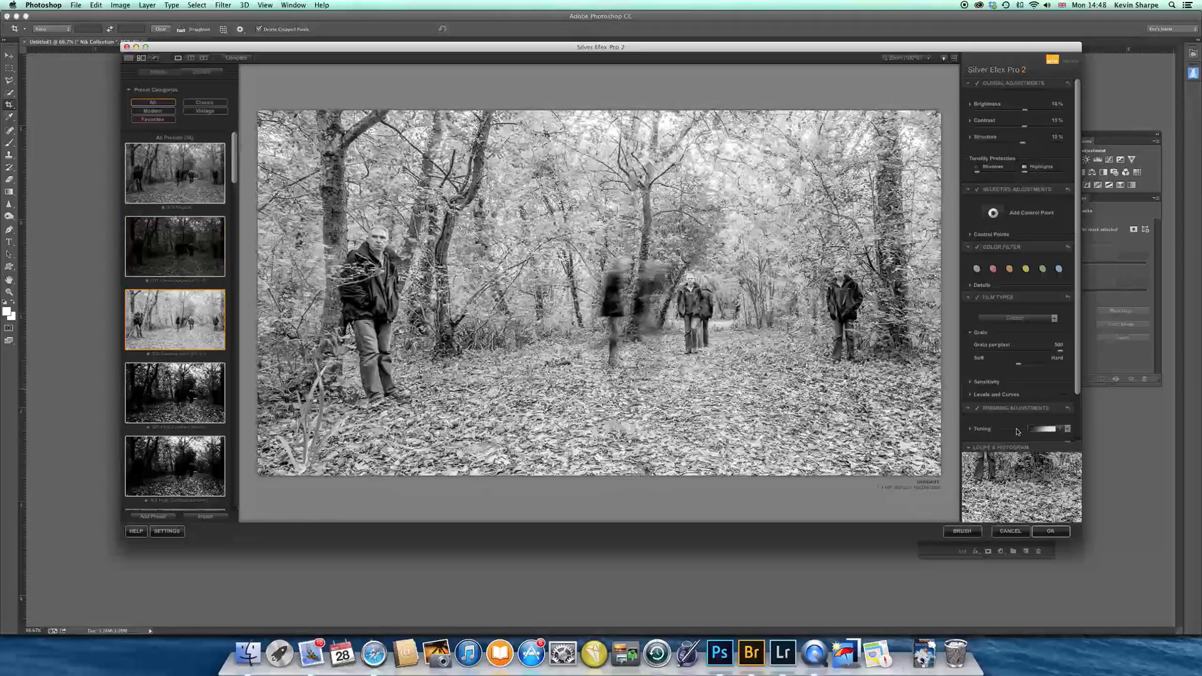
pyautogui.click(1052, 531)
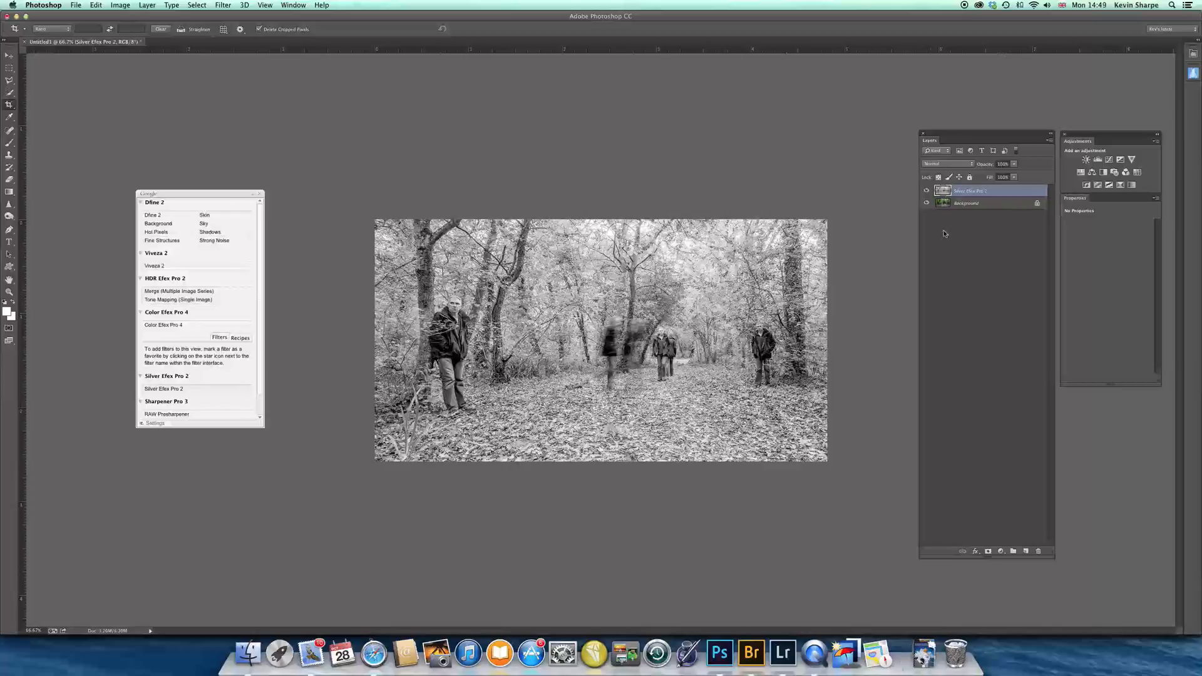
# Add a Curves adjustment layer above the Silver Efex Pro 2 layer and shape its curve with one highlight point and one shadow point
pyautogui.click(1108, 160)
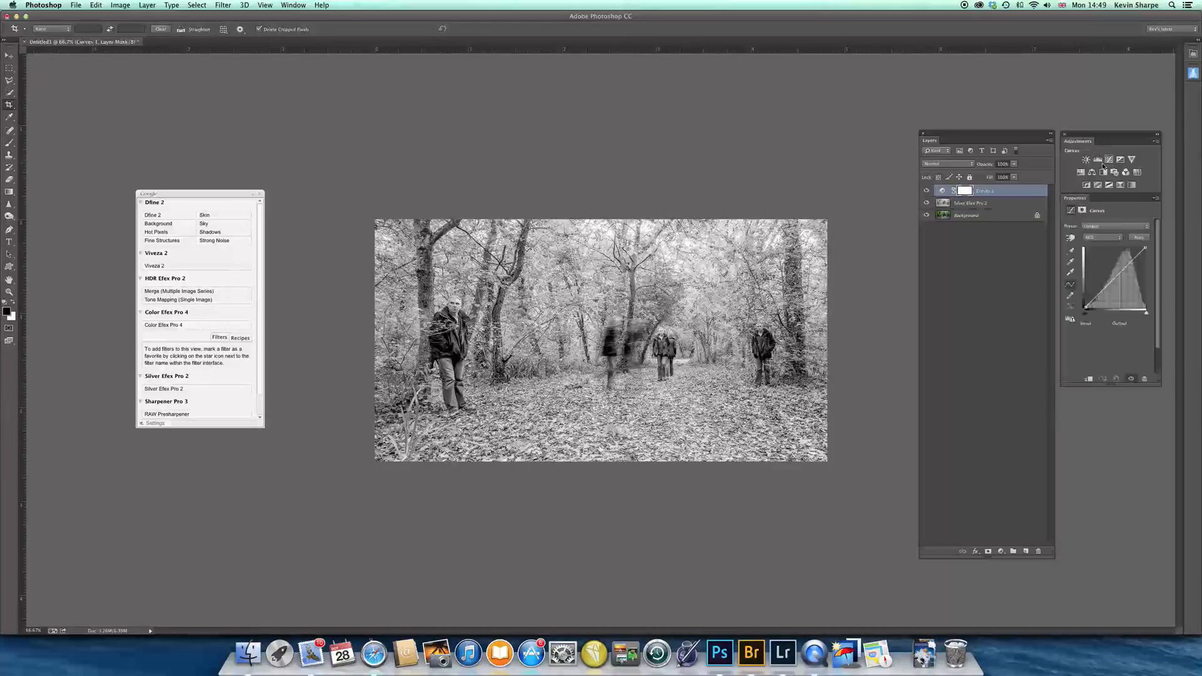
pyautogui.click(1130, 261)
pyautogui.moveTo(1102, 290); pyautogui.dragTo(1094, 292)
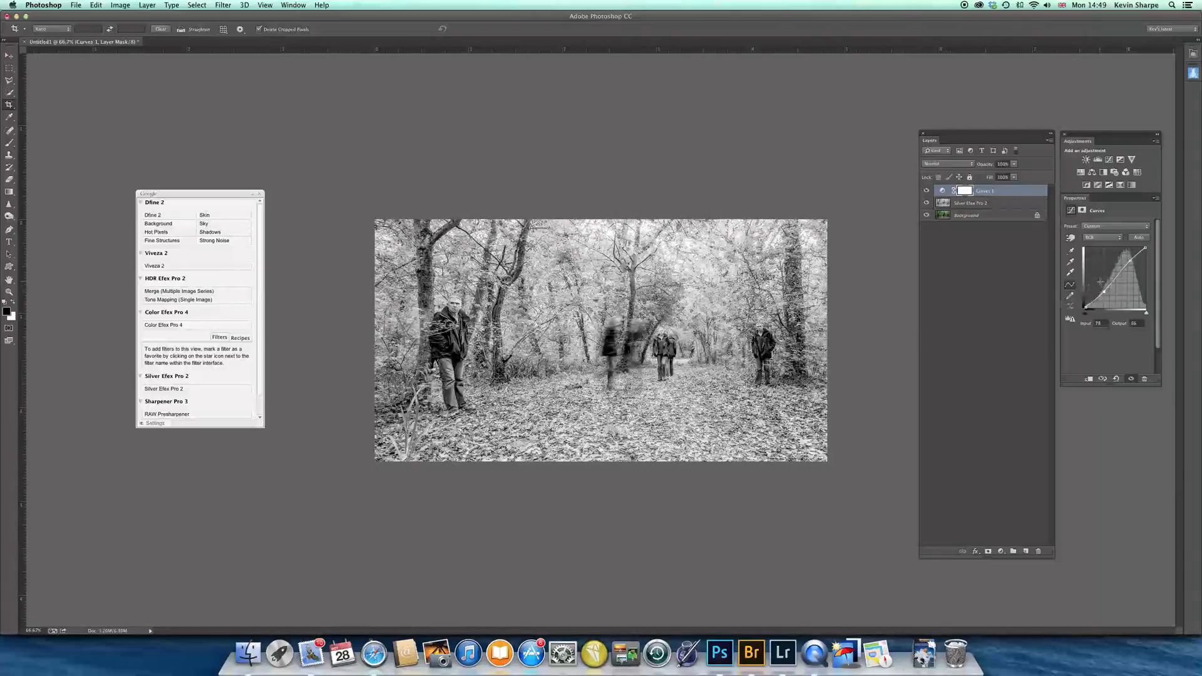